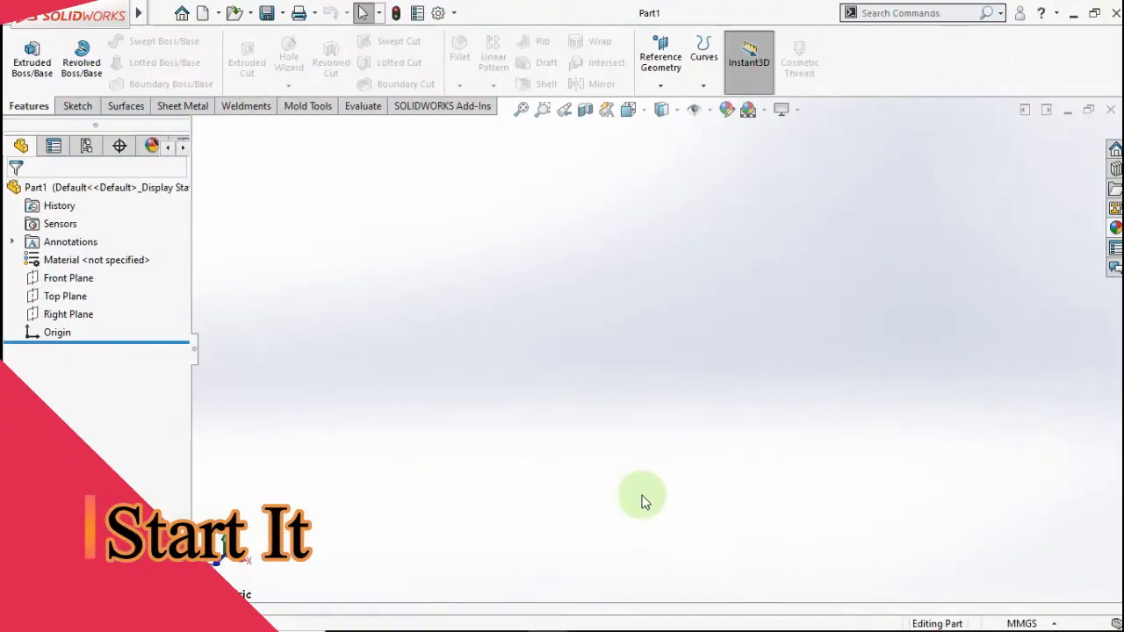
drag(638, 507, 477, 406)
drag(401, 289, 575, 467)
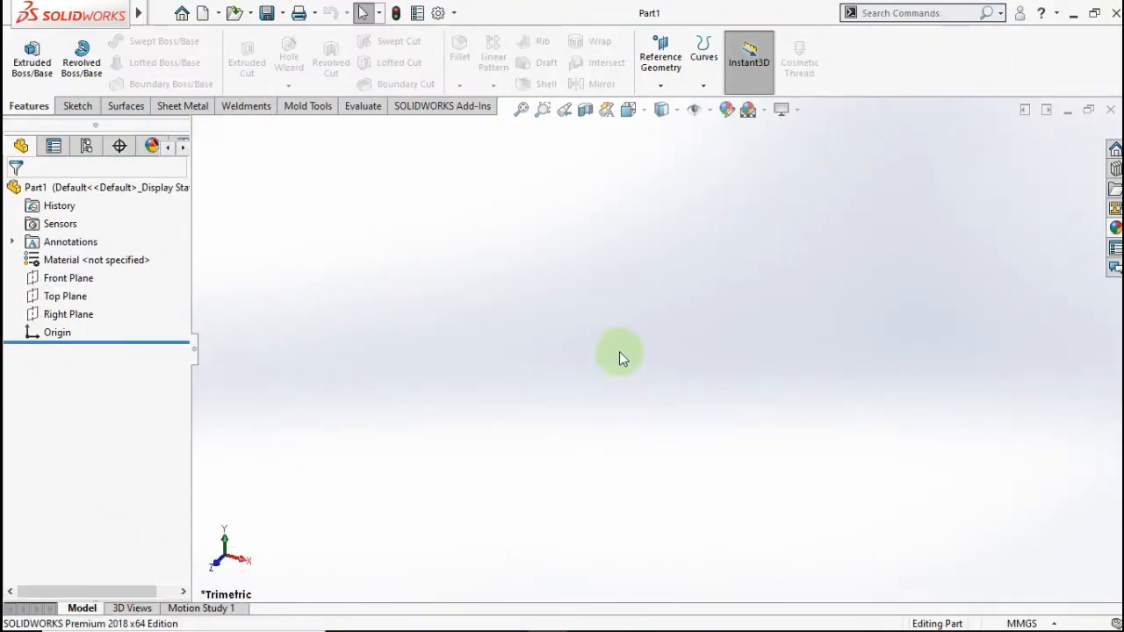
Start a sketch on the Right Plane and draw a vertical centerline upward from the origin.
click(70, 314)
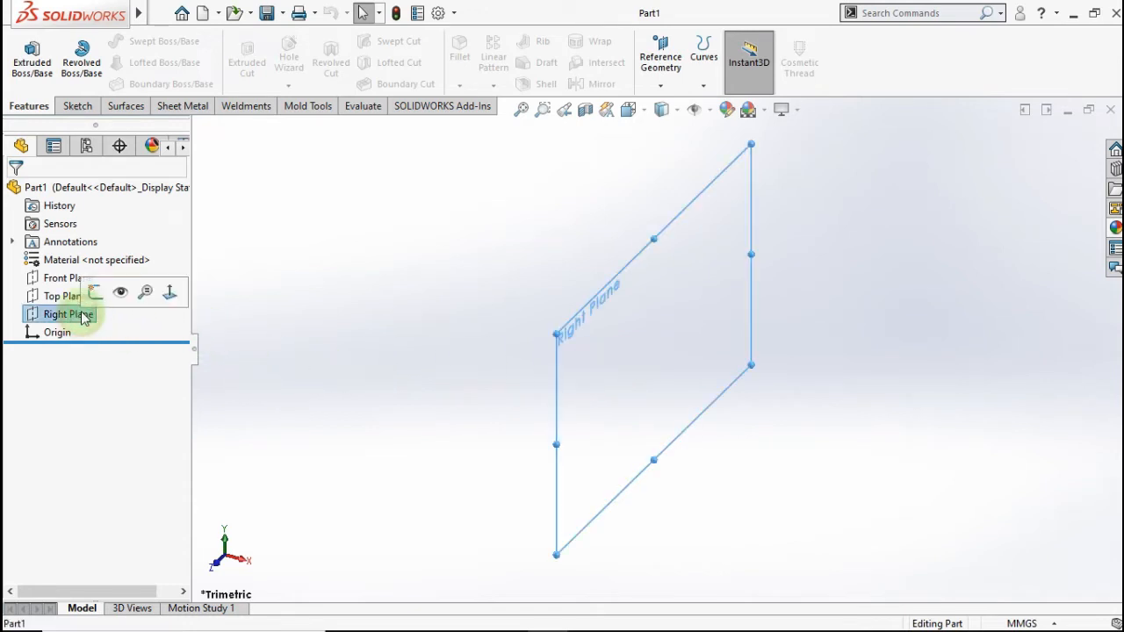
click(96, 295)
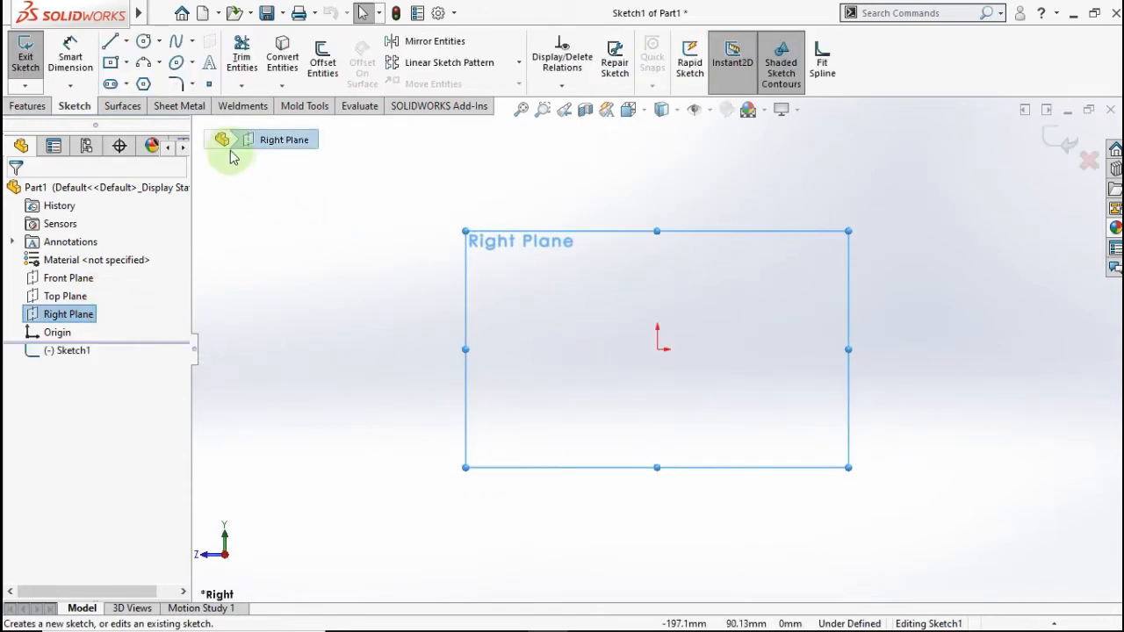
click(126, 44)
click(145, 80)
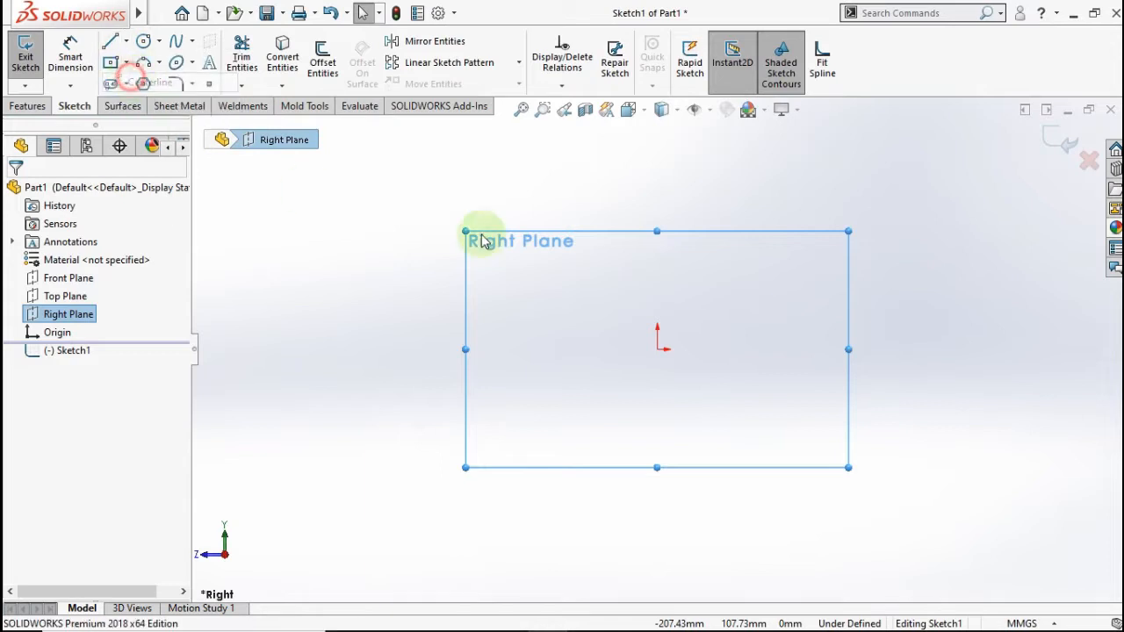
click(657, 350)
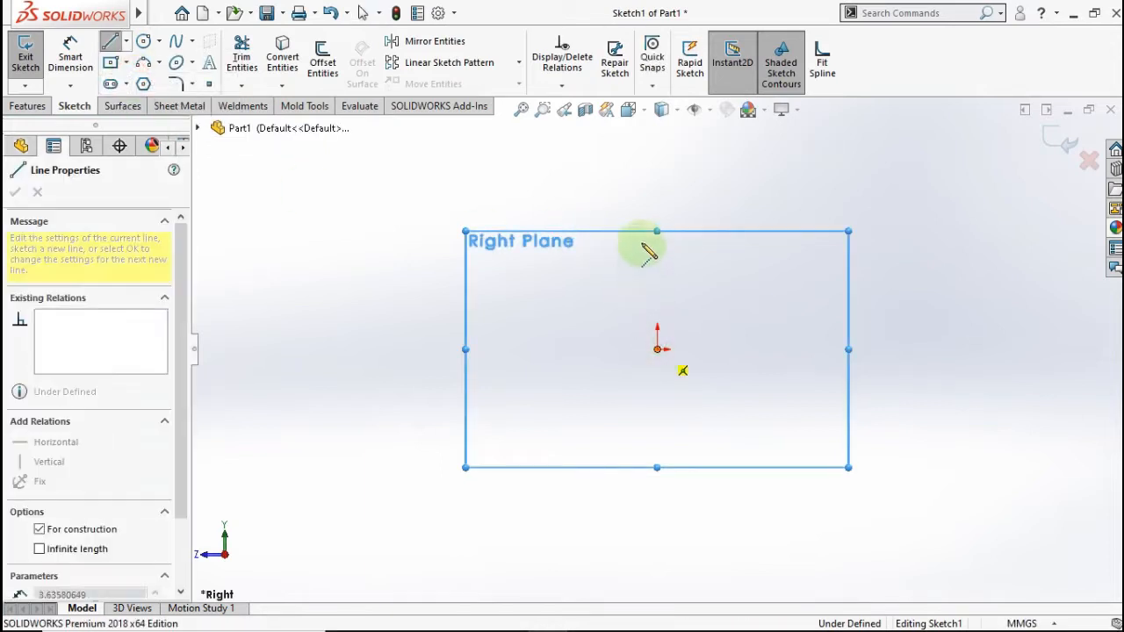
click(657, 166)
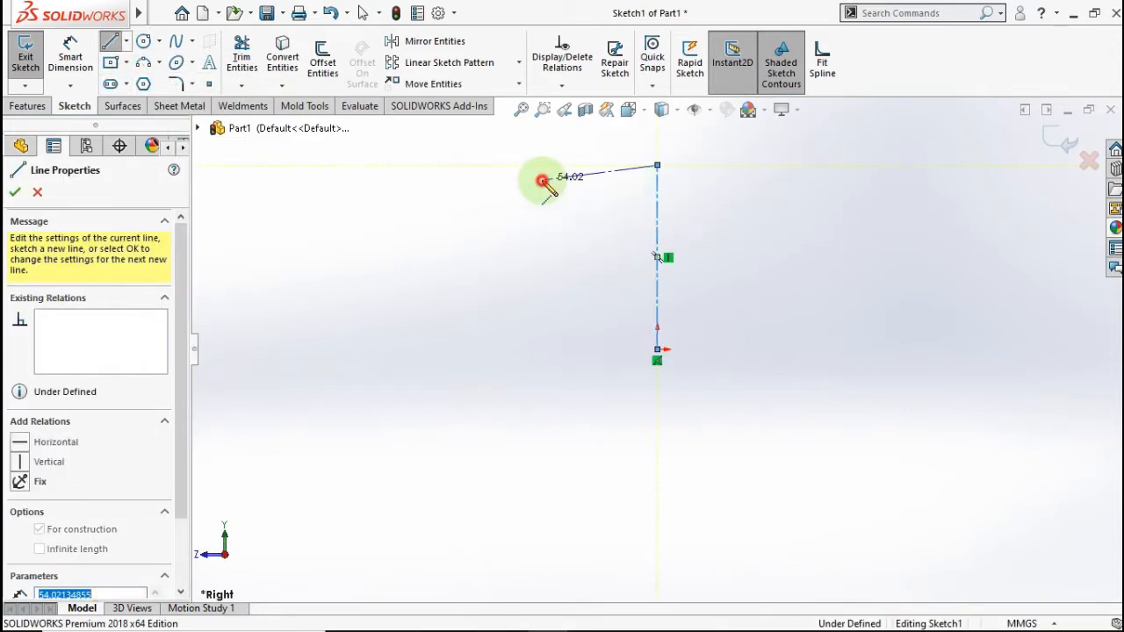
key(Escape)
Draw a horizontal base line about 62 mm long from the origin toward +Z, continued by an outward-sloping side line about 84 mm long.
click(125, 41)
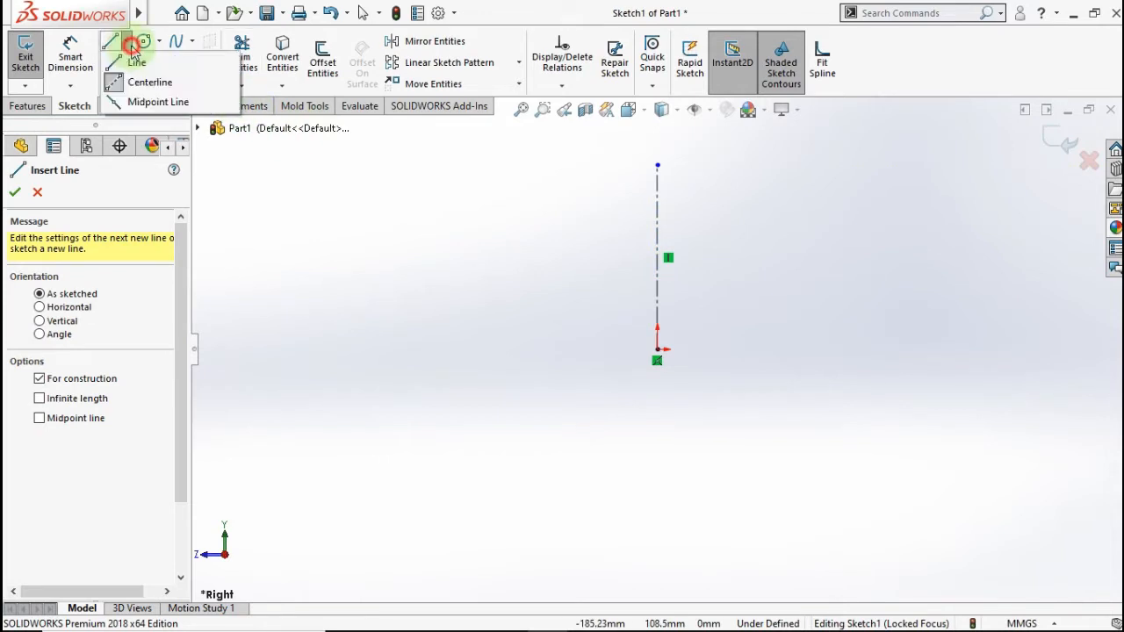
click(137, 61)
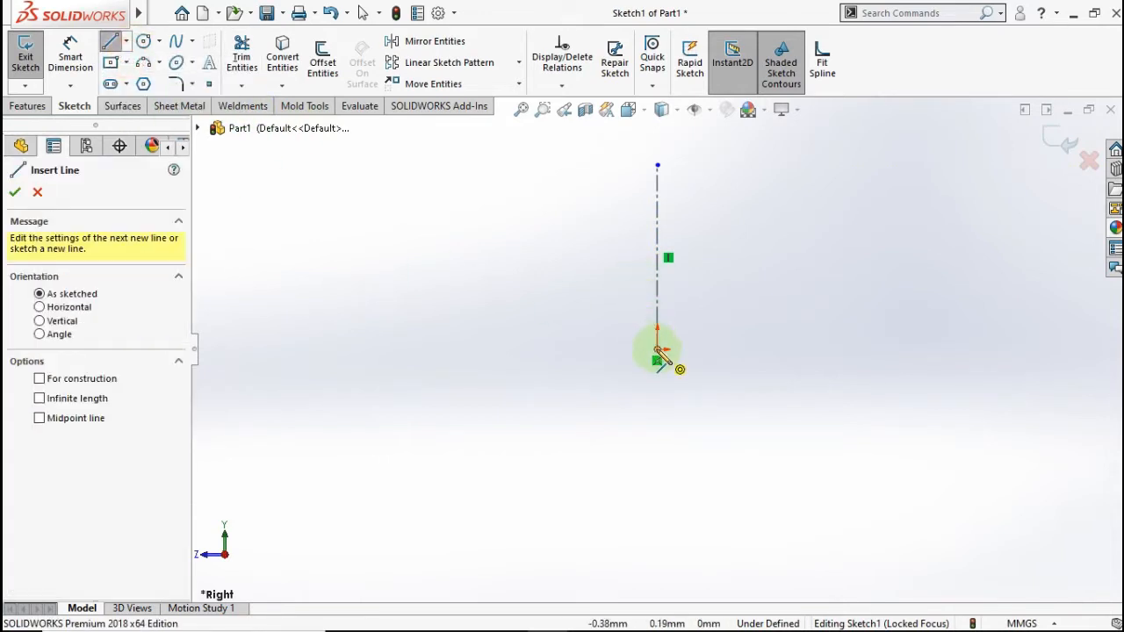
click(657, 349)
click(524, 350)
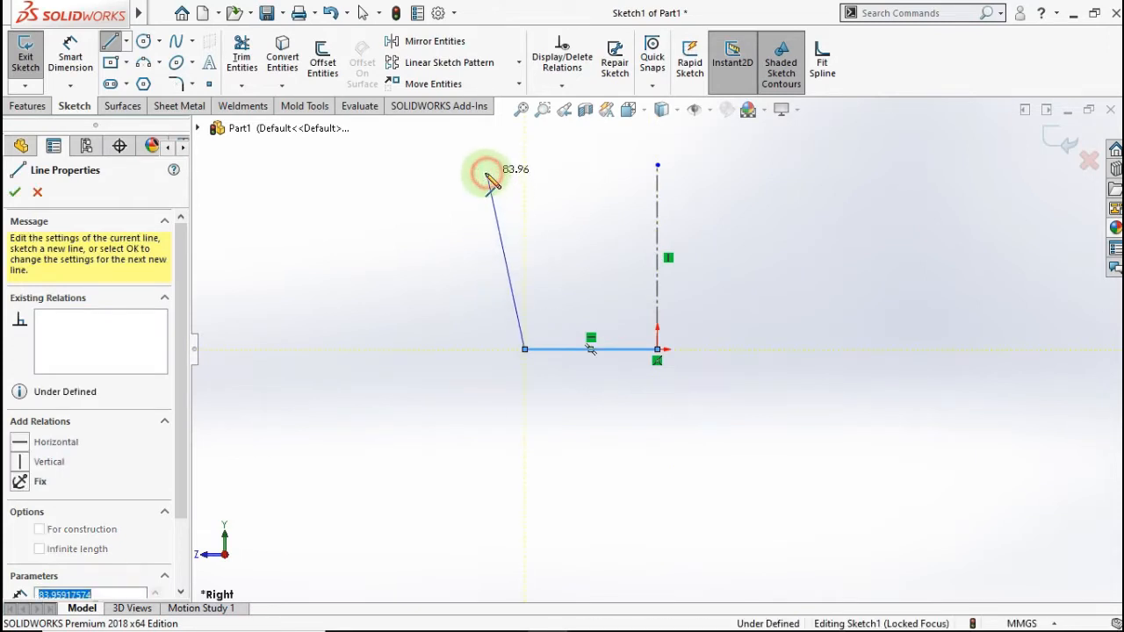
scroll(485, 173, down, 4)
click(504, 218)
key(Escape)
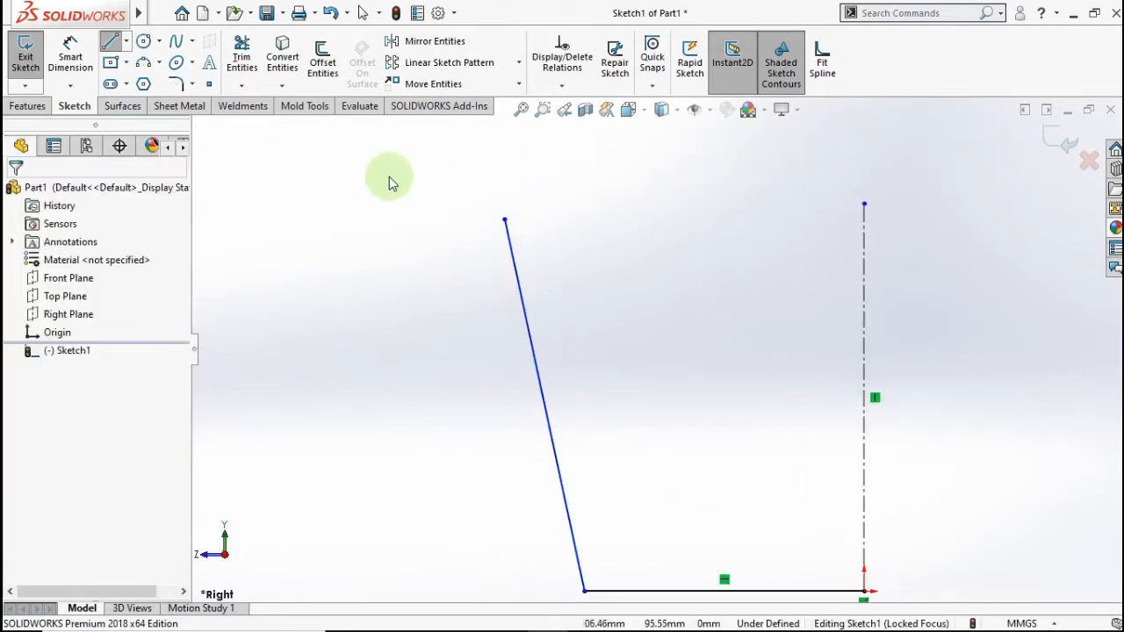
Draw a three-point semicircular arc of about 6.4 mm radius outward from the upper end of the sloping line.
click(155, 65)
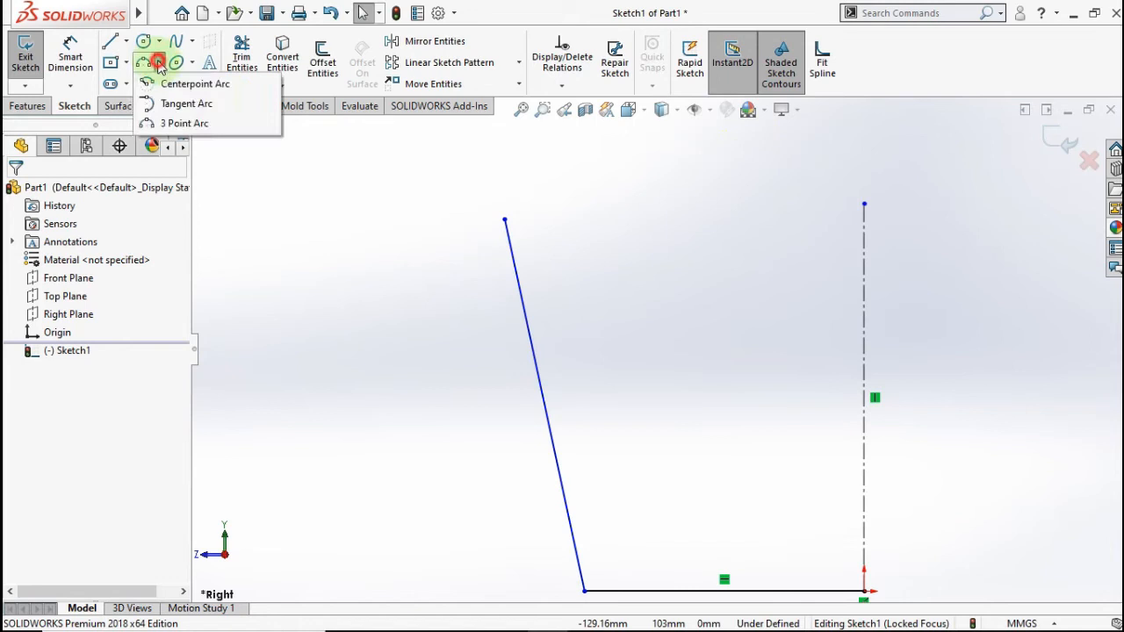
click(171, 123)
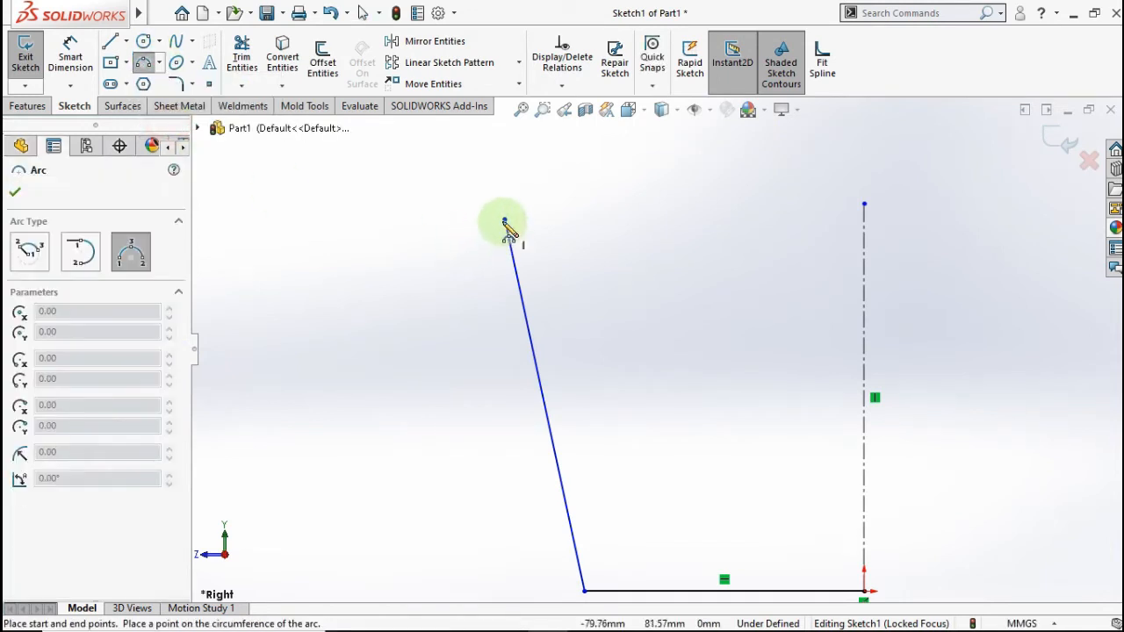
drag(503, 219, 448, 220)
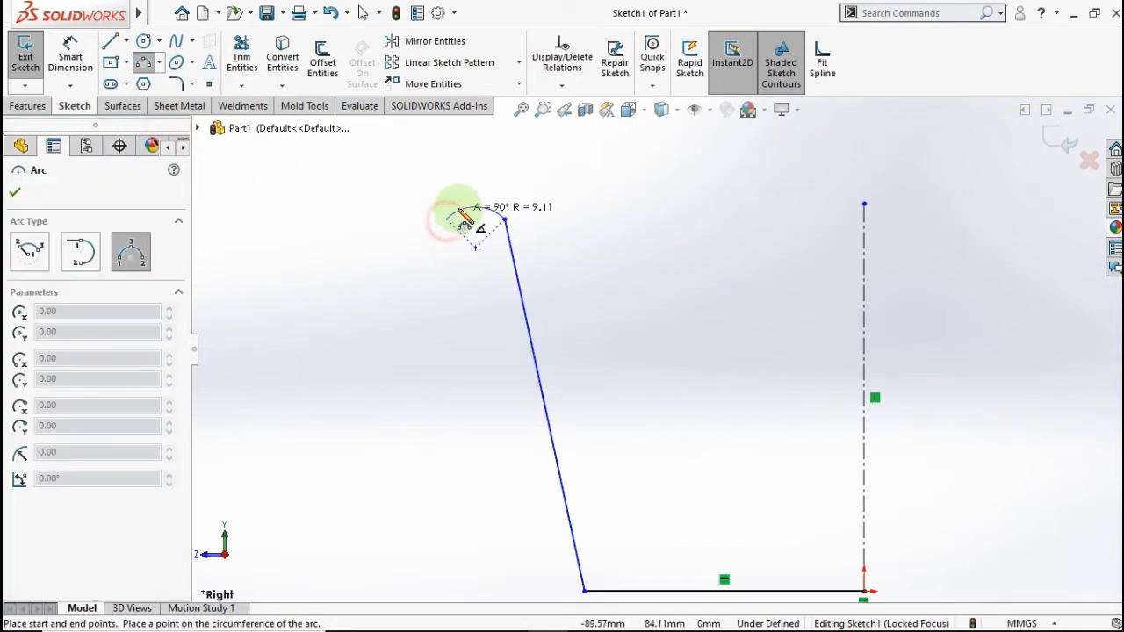
click(466, 192)
scroll(584, 336, up, 2)
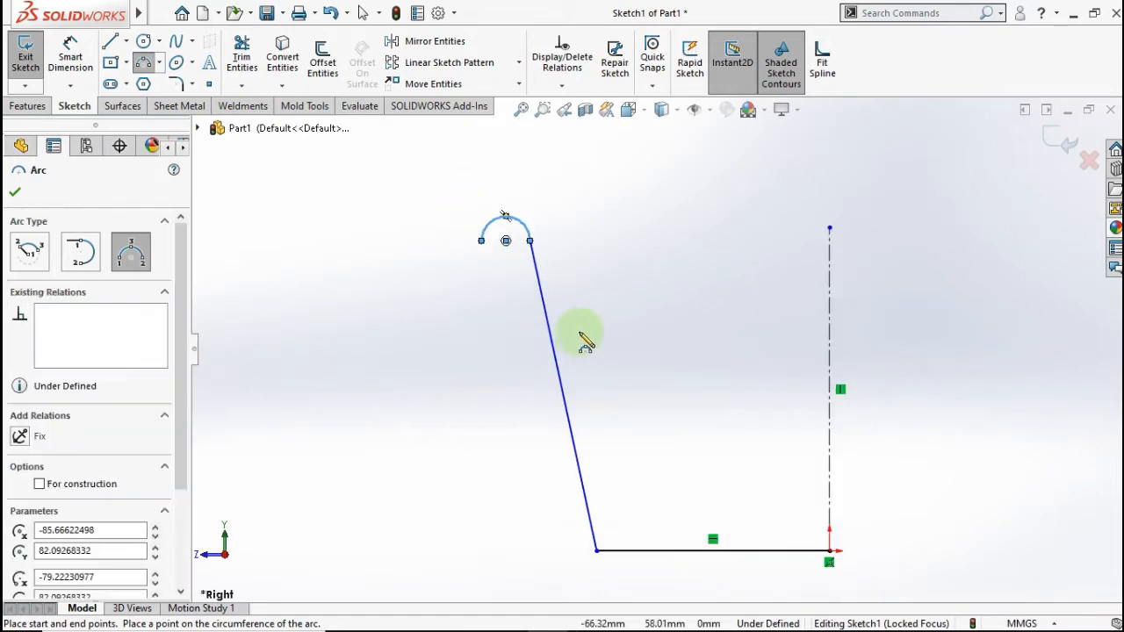
scroll(635, 364, down, 1)
key(Escape)
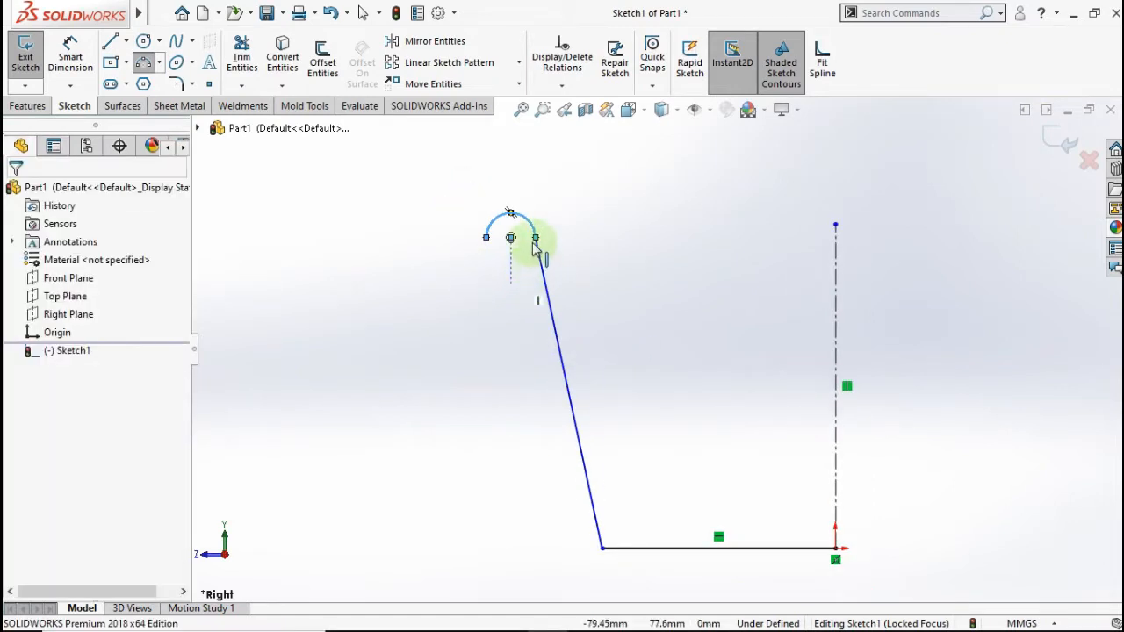
Make the rim arc tangent to the sloping side line.
click(533, 225)
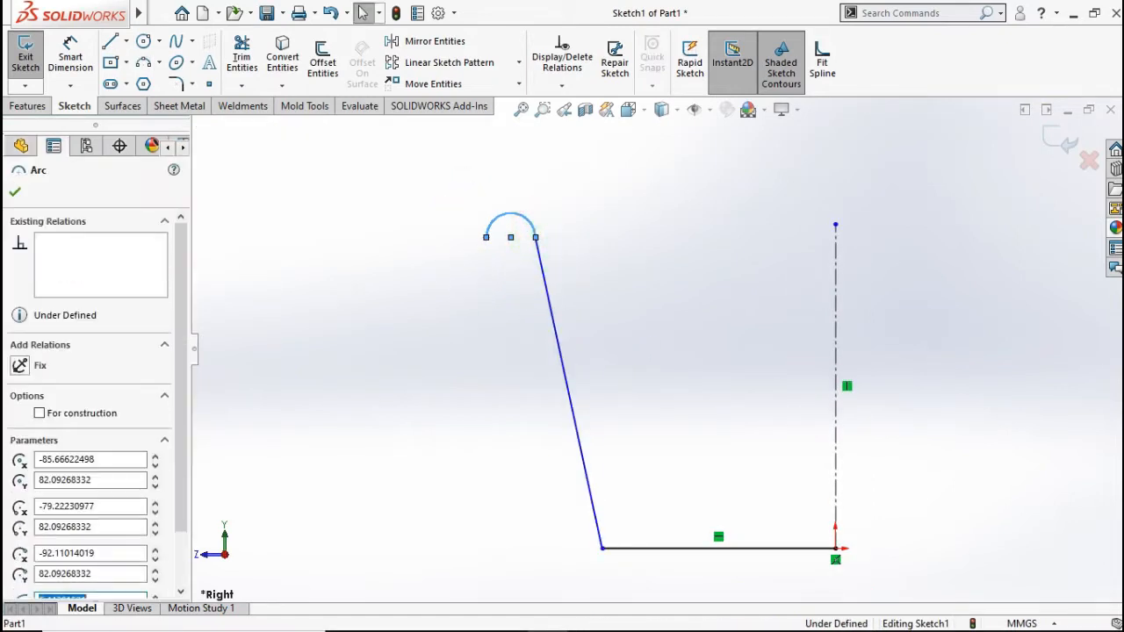
click(539, 258)
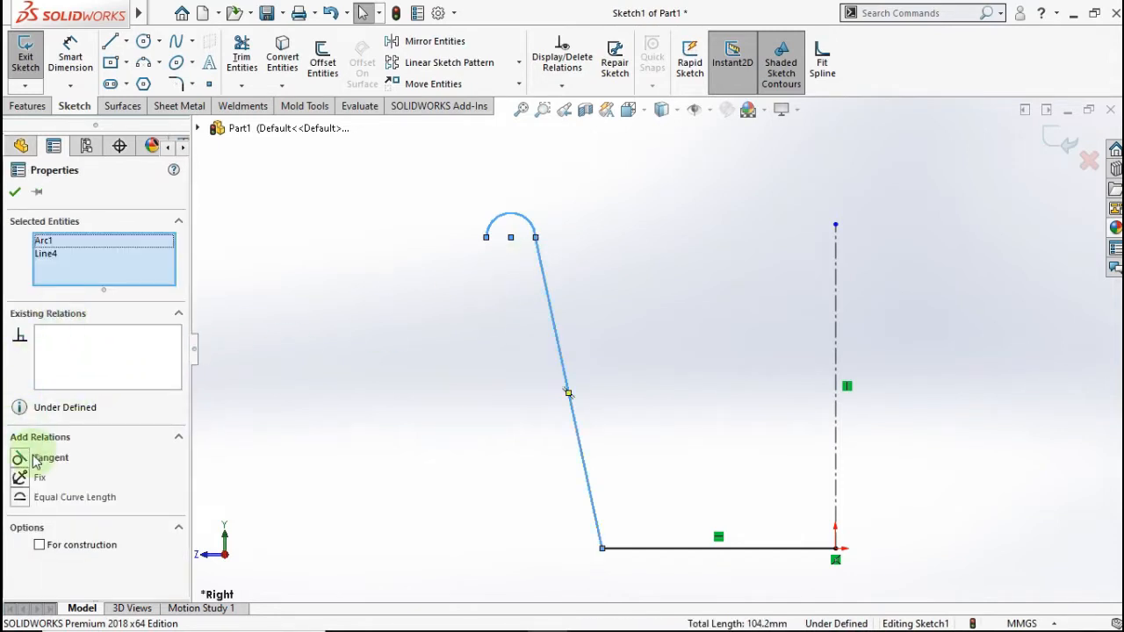
click(14, 191)
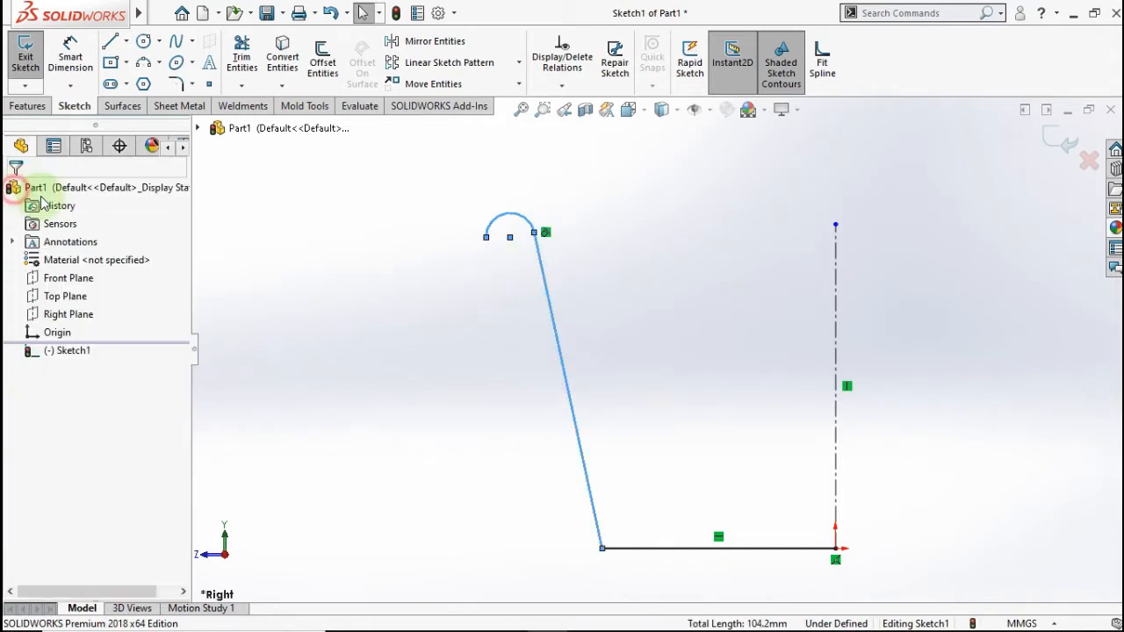
Dimension the vertical distance from the base line to the rim arc's center as 250 mm.
click(70, 53)
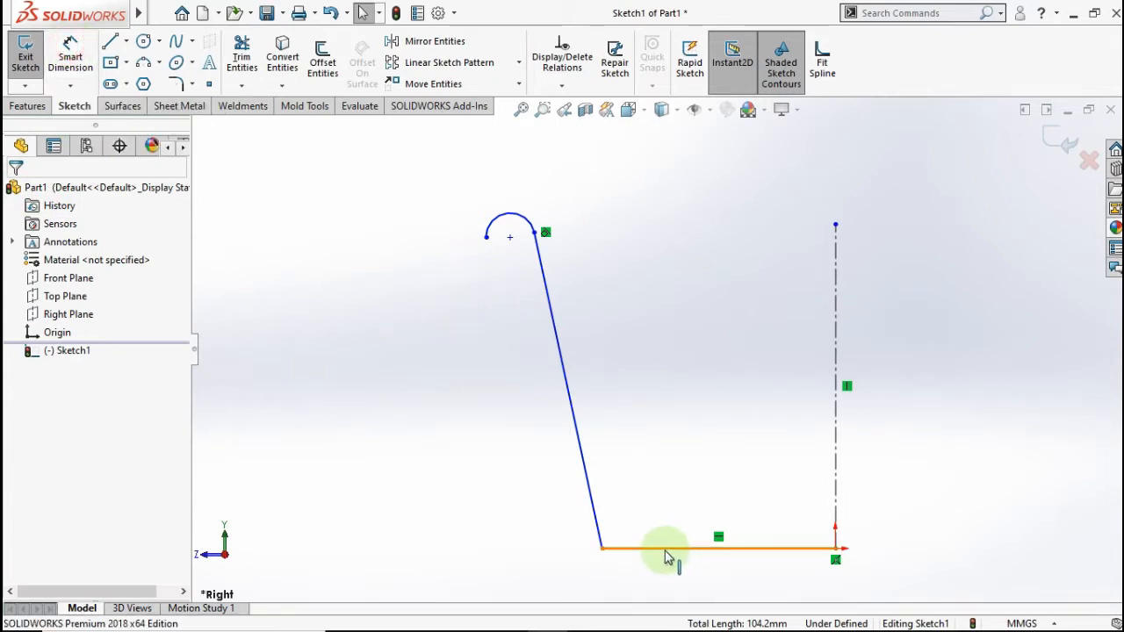
click(70, 52)
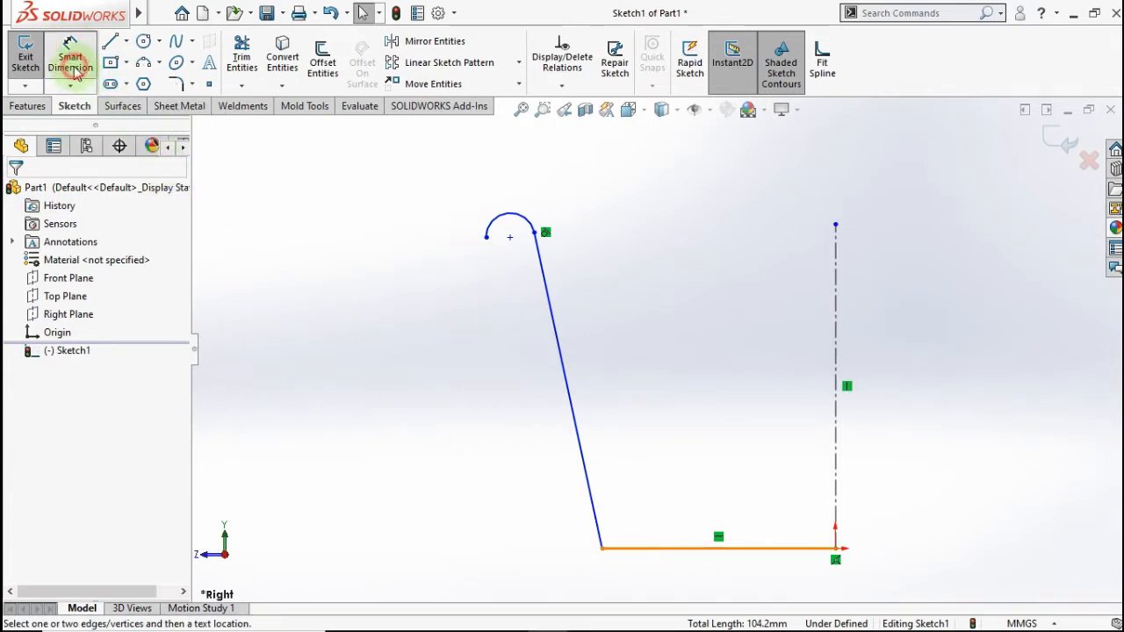
click(642, 550)
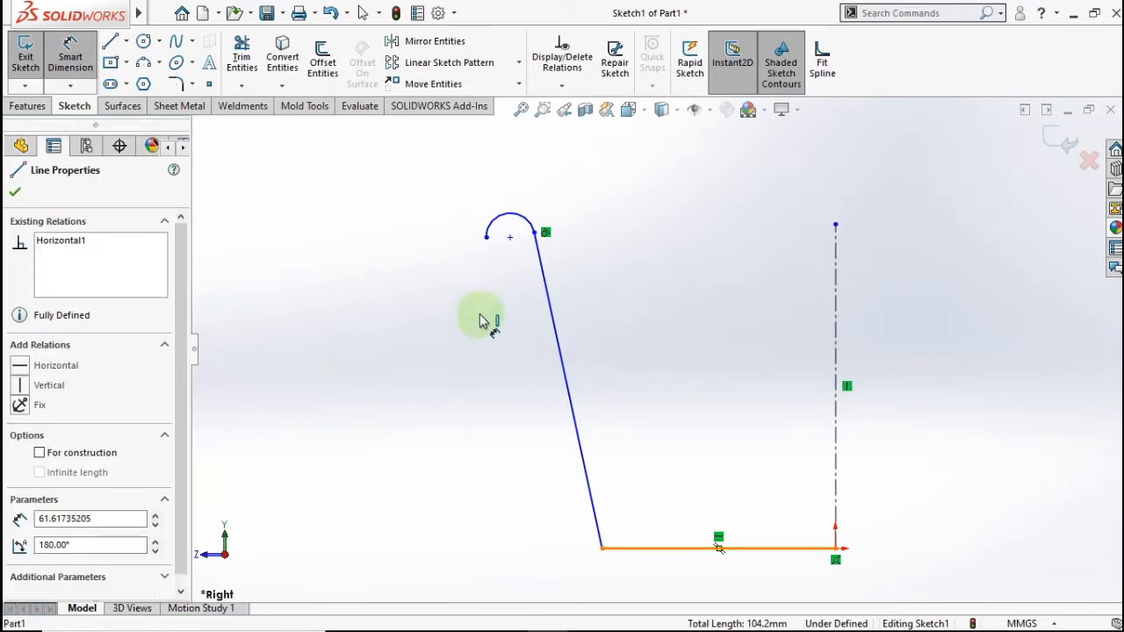
click(508, 237)
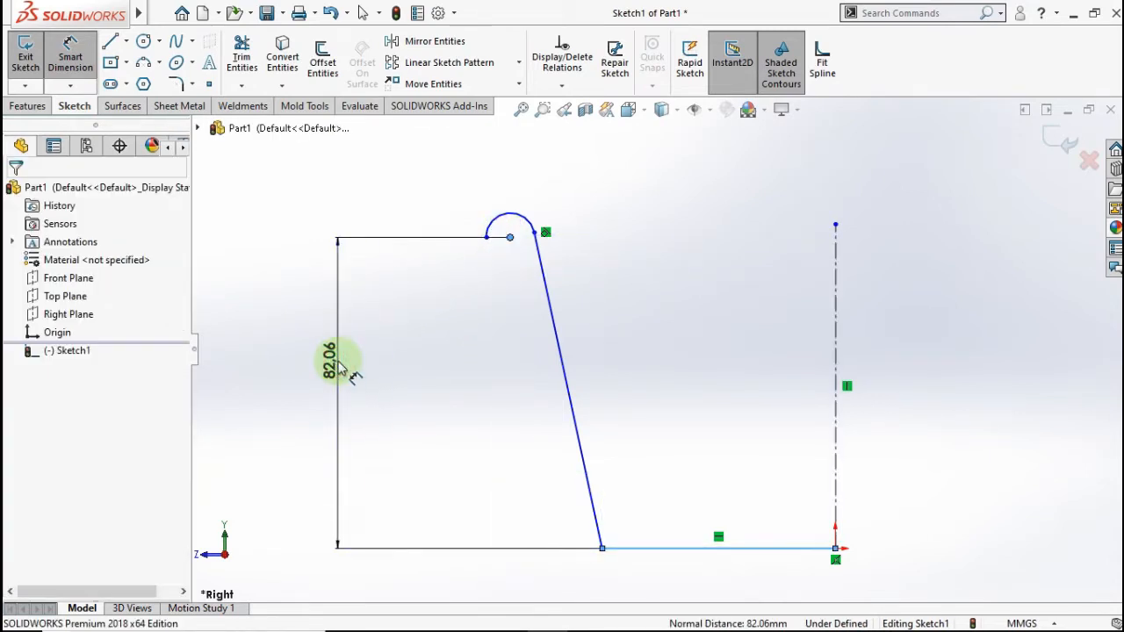
click(343, 368)
text(230)
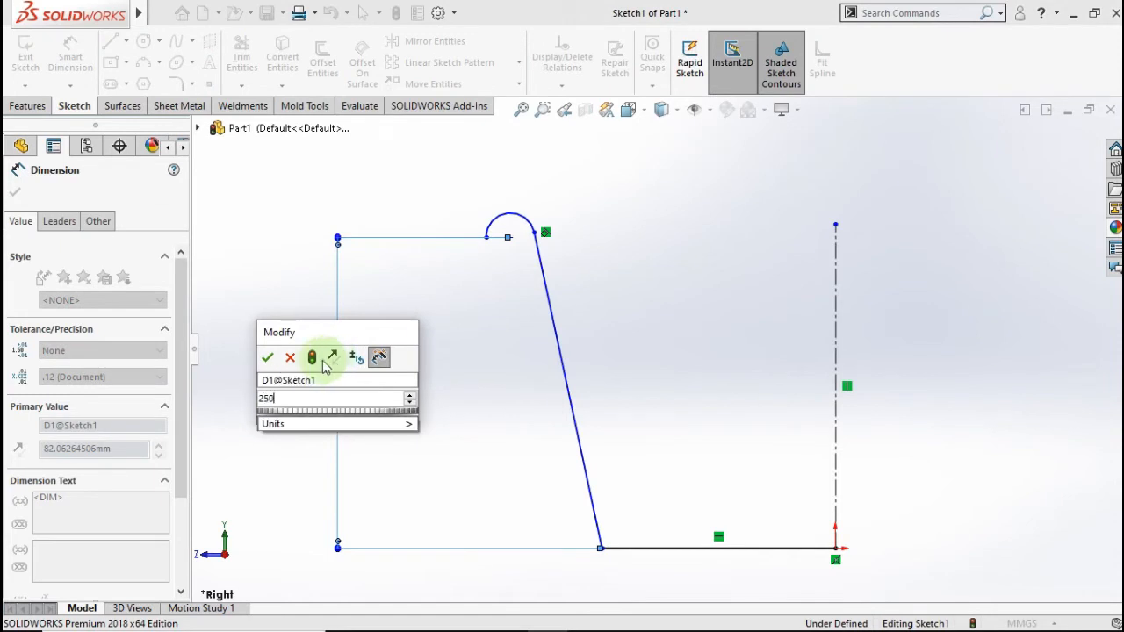
key(Return)
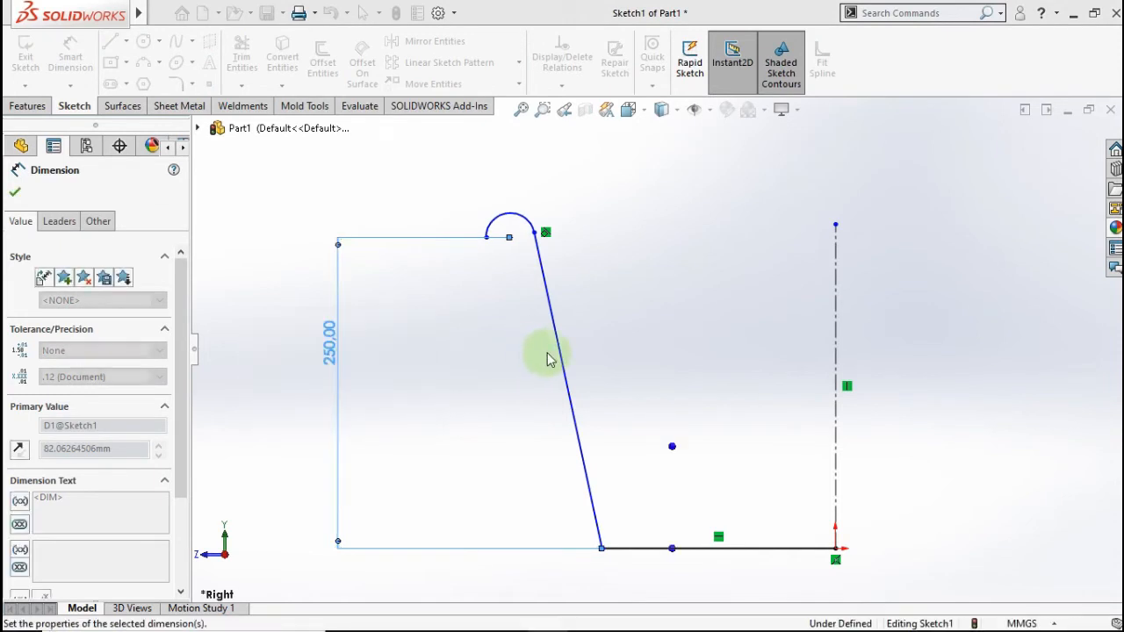
Dimension the horizontal base line to a length of 100 mm.
key(z)
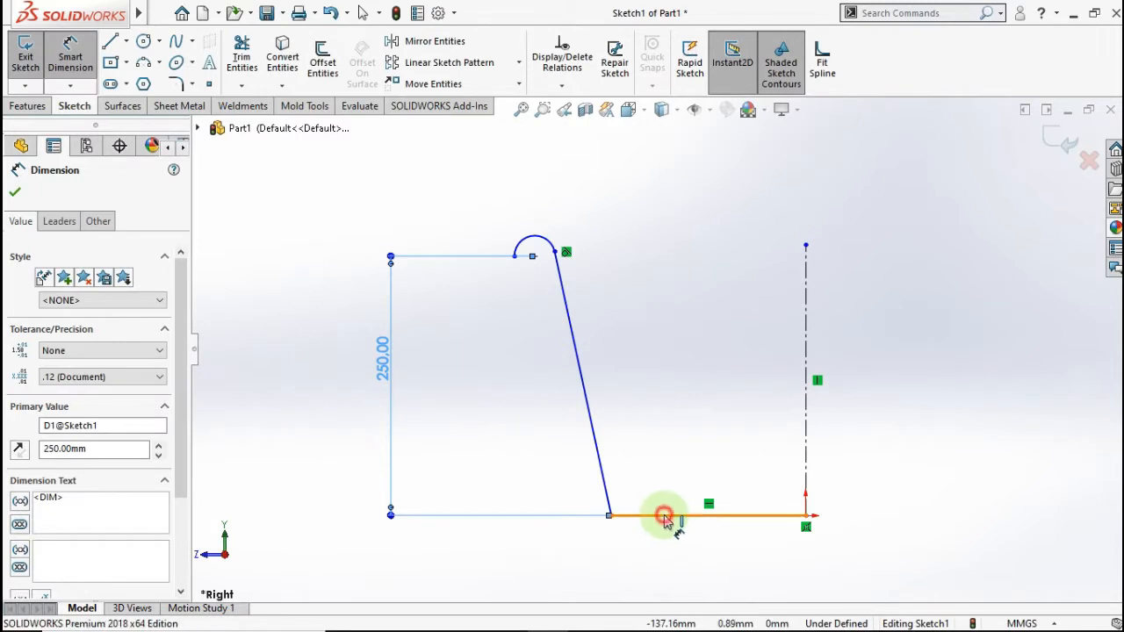
click(665, 517)
click(672, 583)
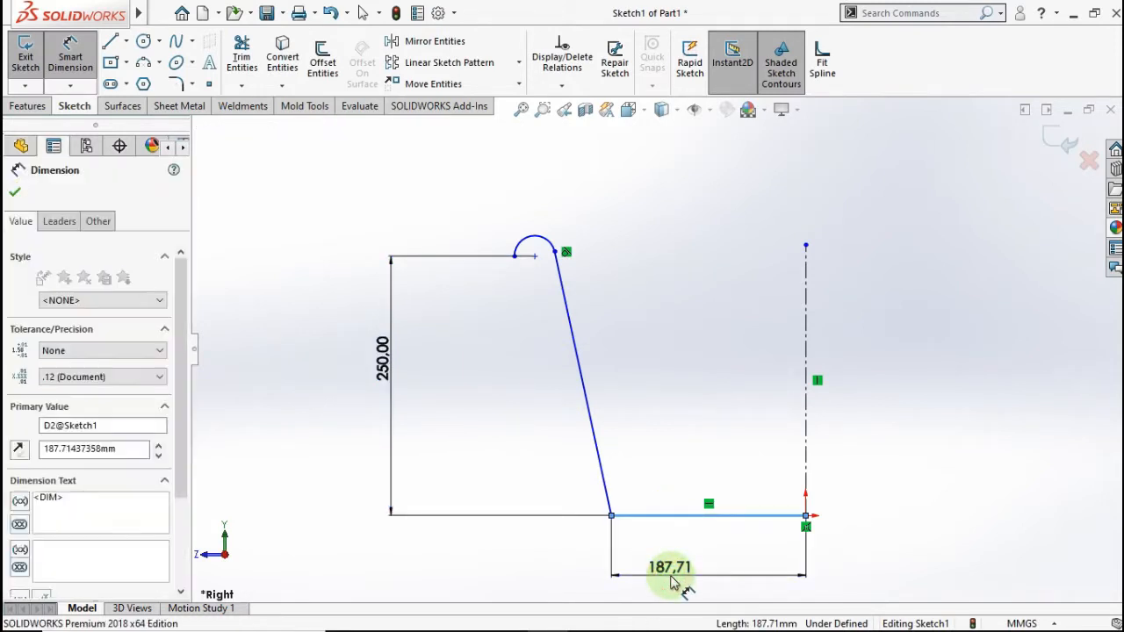
text(100)
click(597, 574)
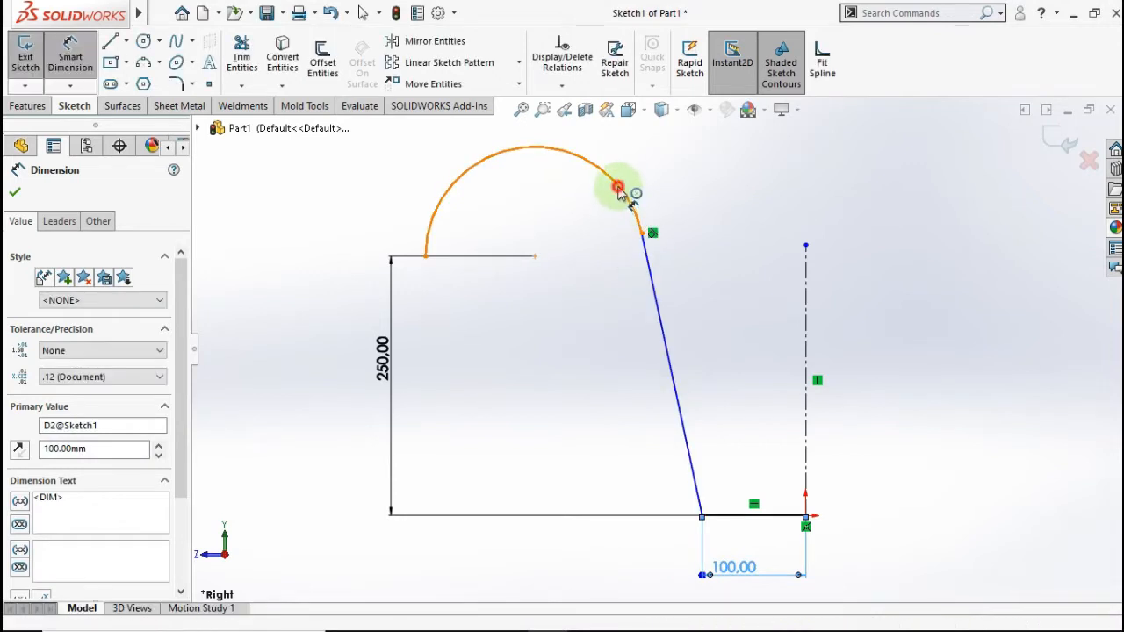
Dimension the rim arc with a radius of 5 mm.
click(634, 192)
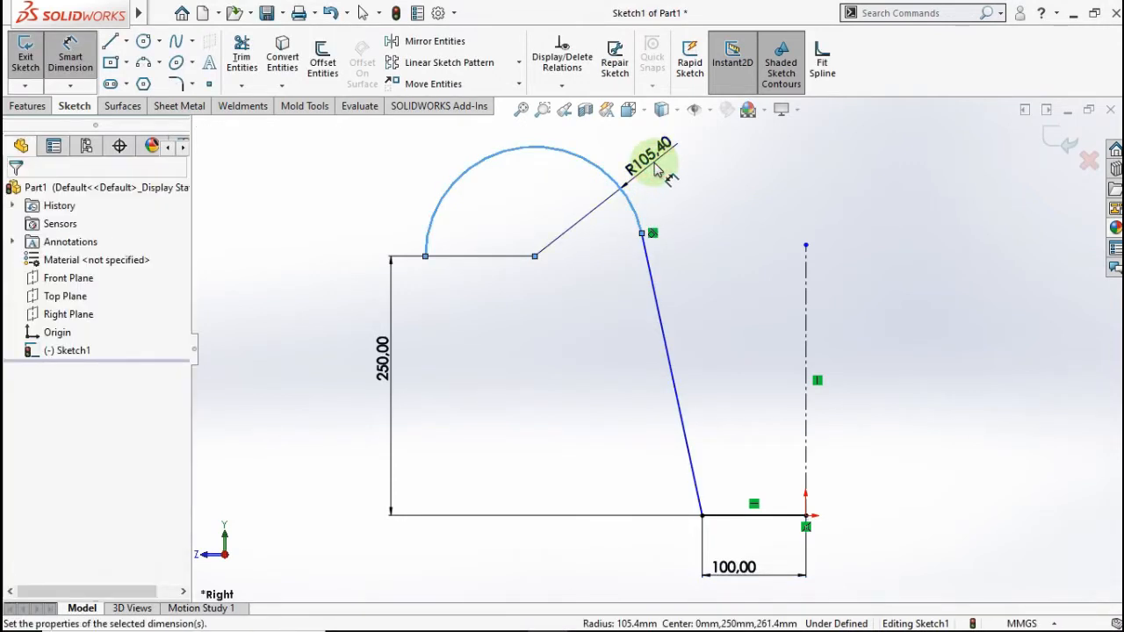
click(655, 169)
click(590, 158)
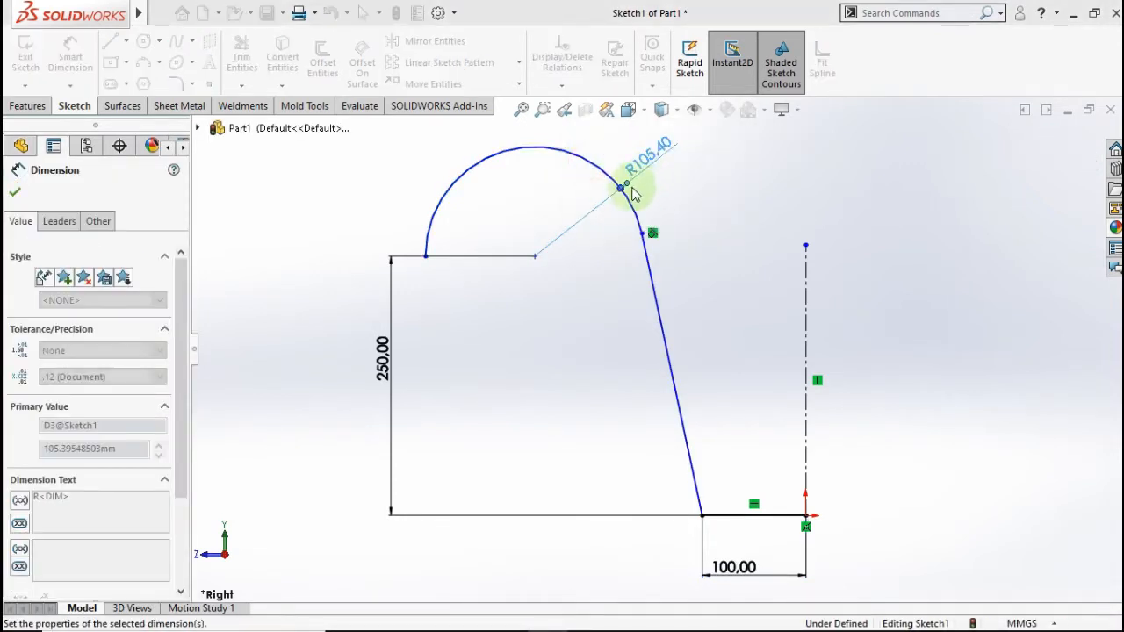
scroll(740, 404, down, 2)
scroll(736, 400, up, 2)
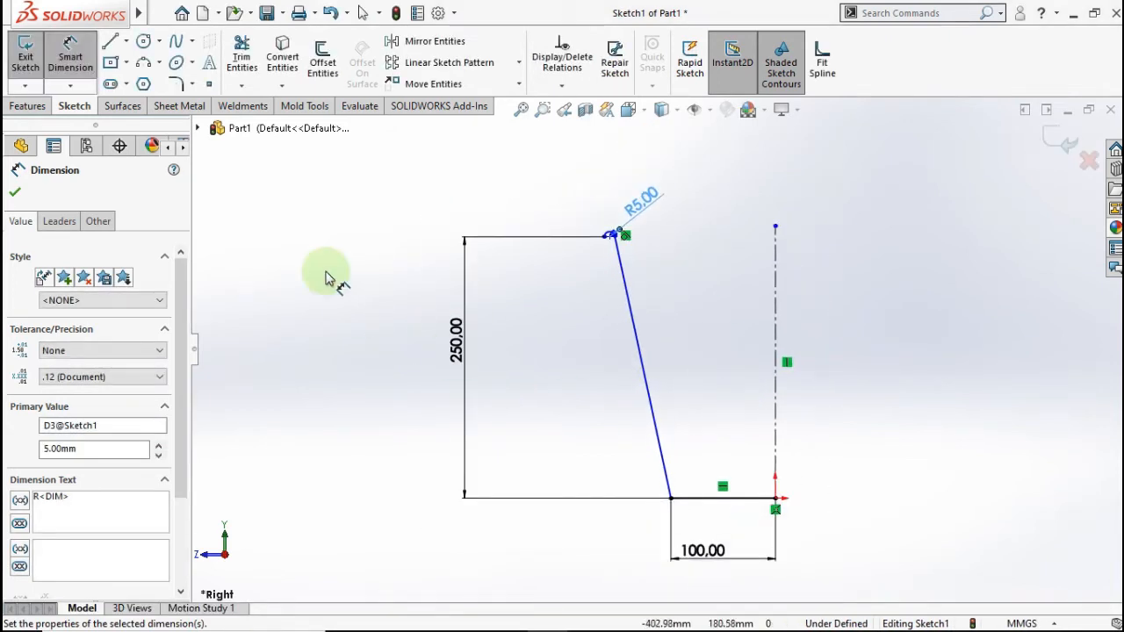
Apply a 10 mm sketch fillet to the corner between the base line and the sloping side line.
click(177, 84)
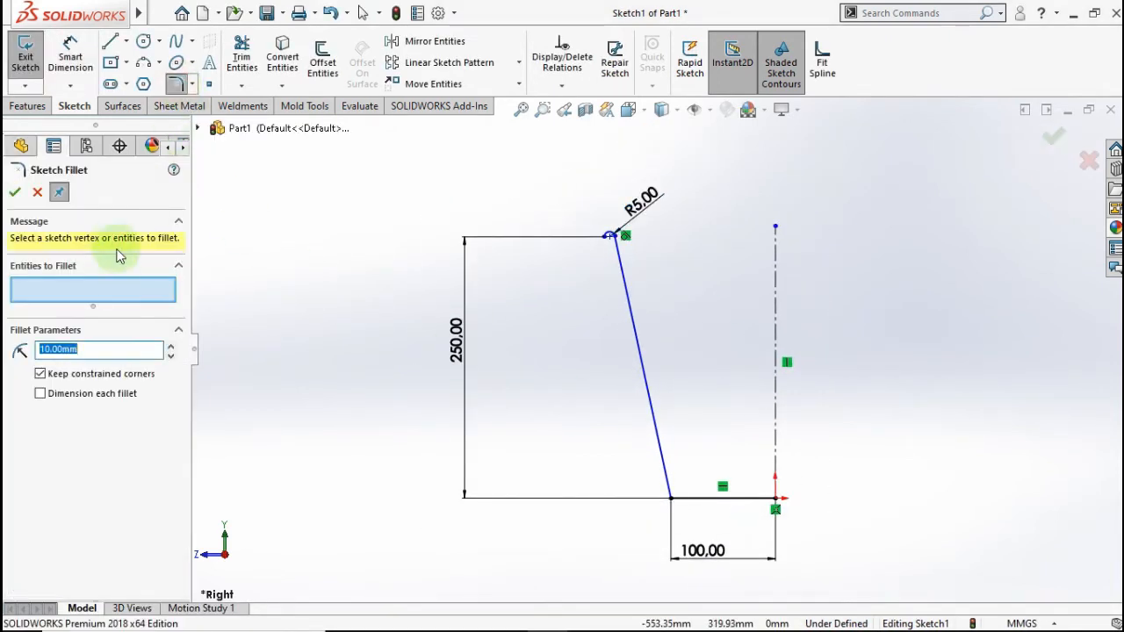
click(672, 499)
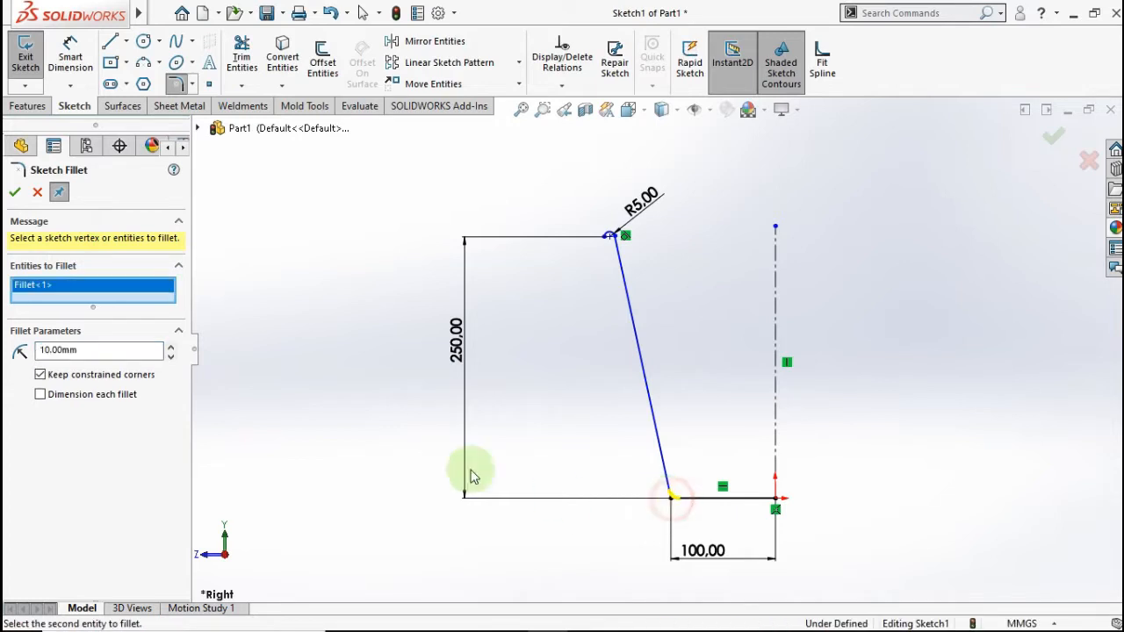
click(15, 193)
Dimension the angle between the sloping side line and the horizontal base line as 95°.
scroll(719, 413, up, 2)
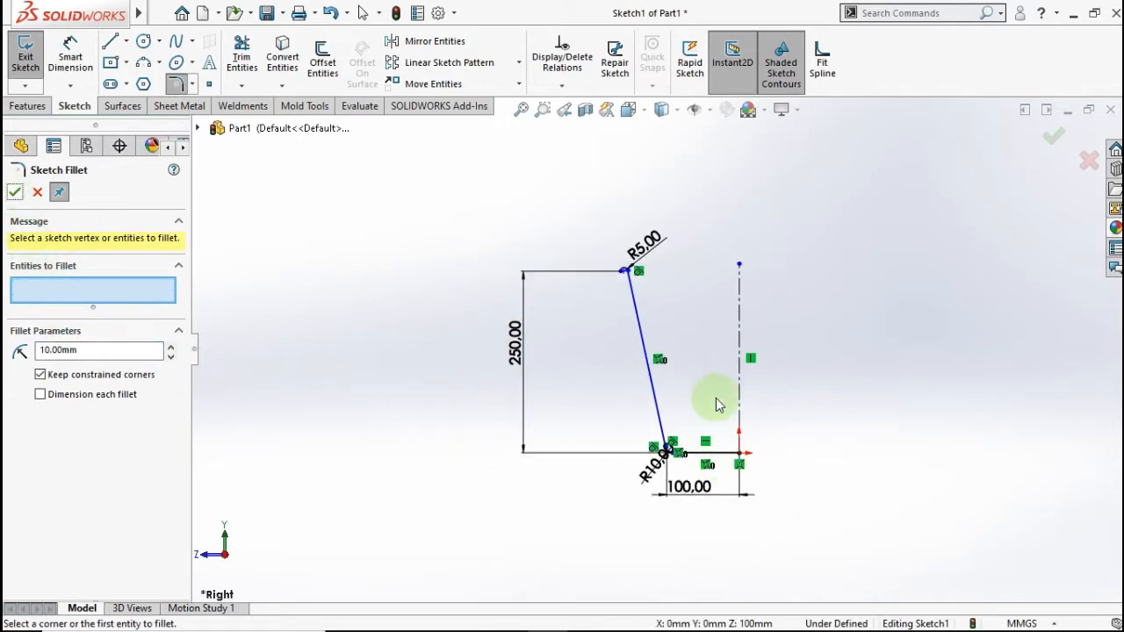
scroll(719, 405, down, 4)
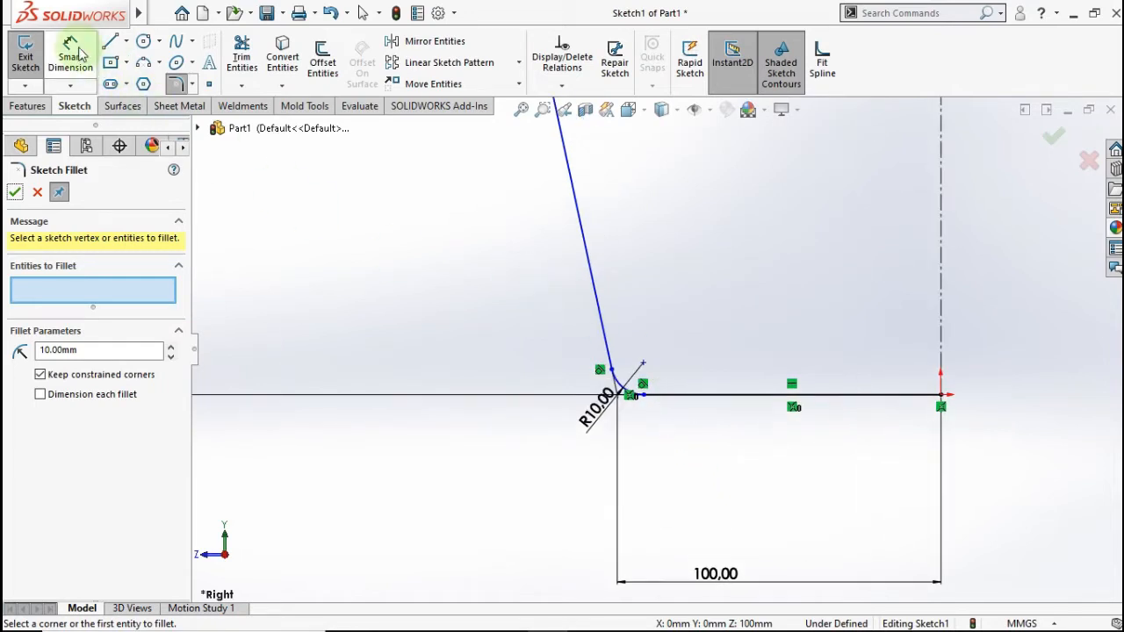
click(77, 55)
click(601, 318)
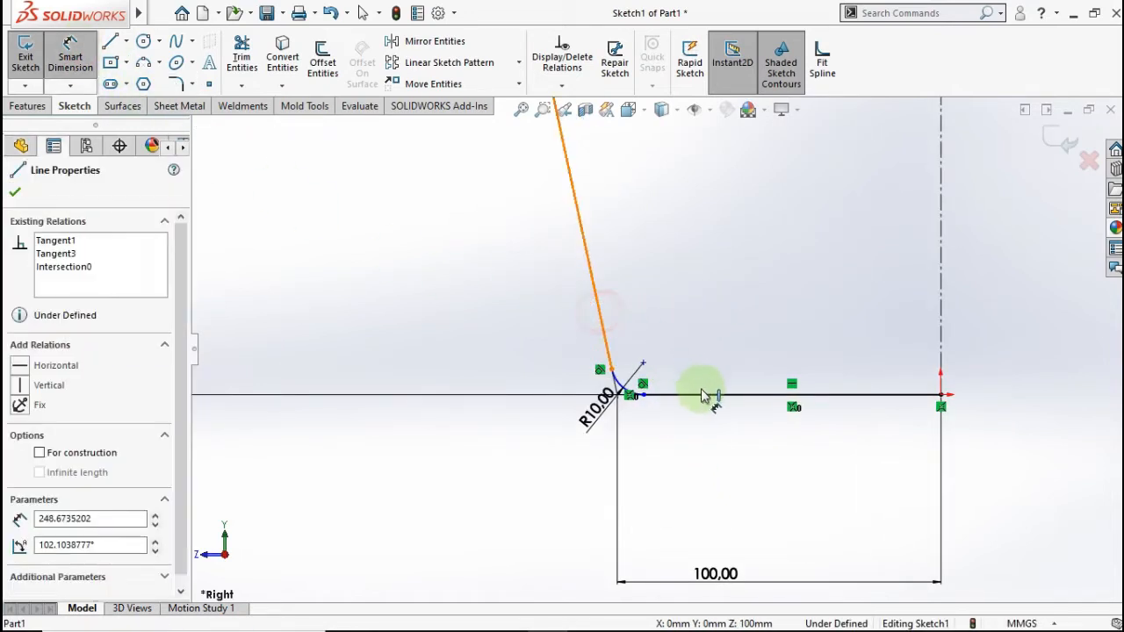
click(696, 393)
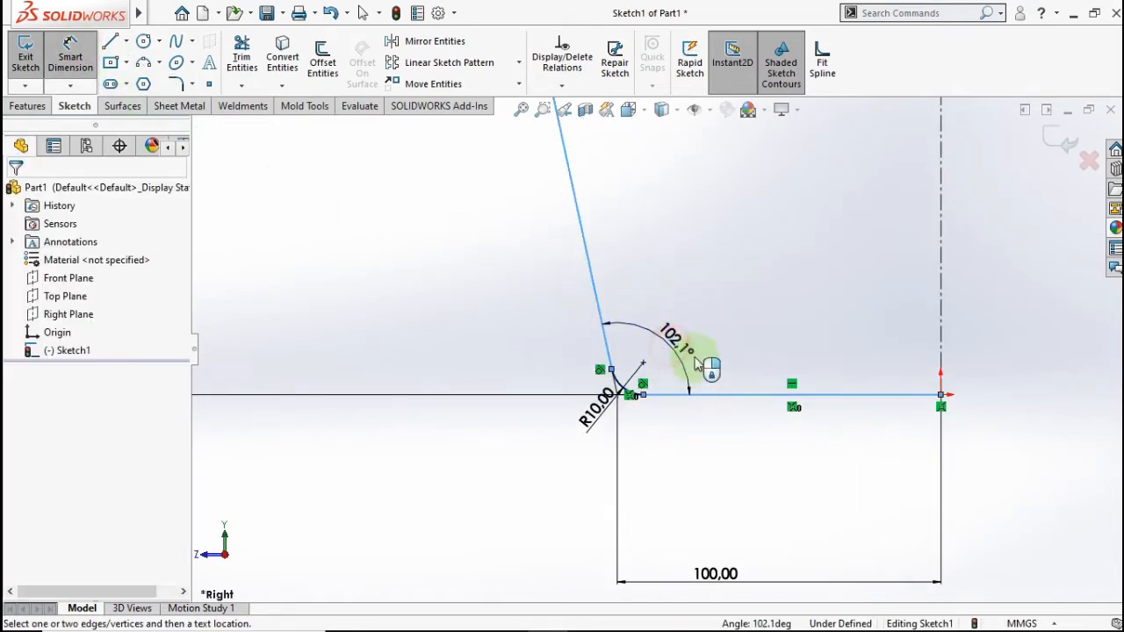
click(686, 364)
text(95)
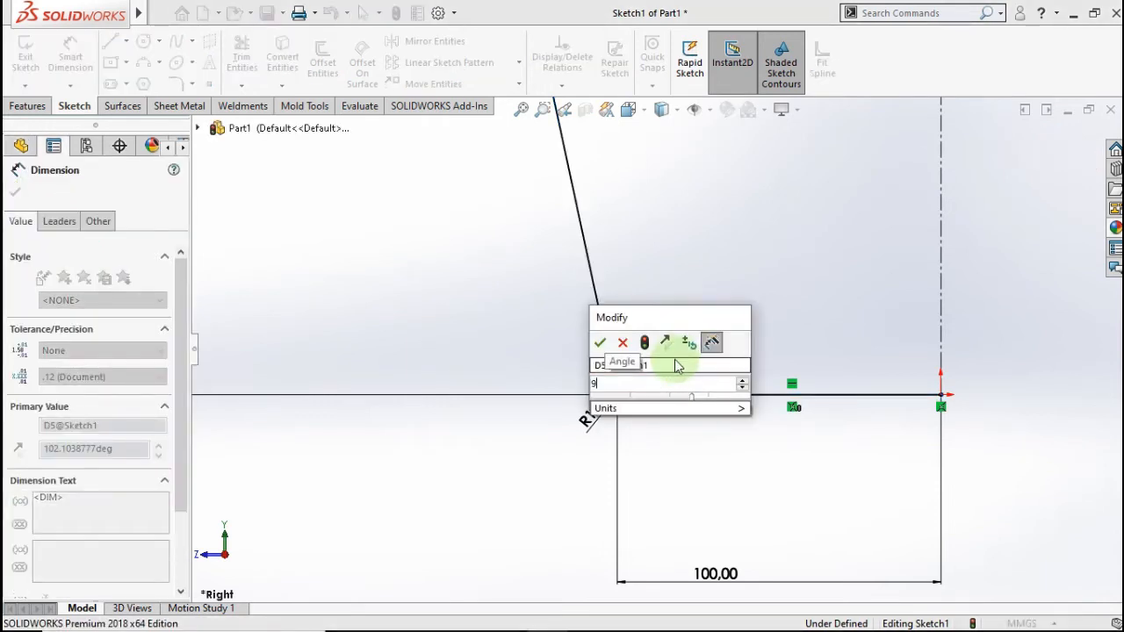
click(598, 344)
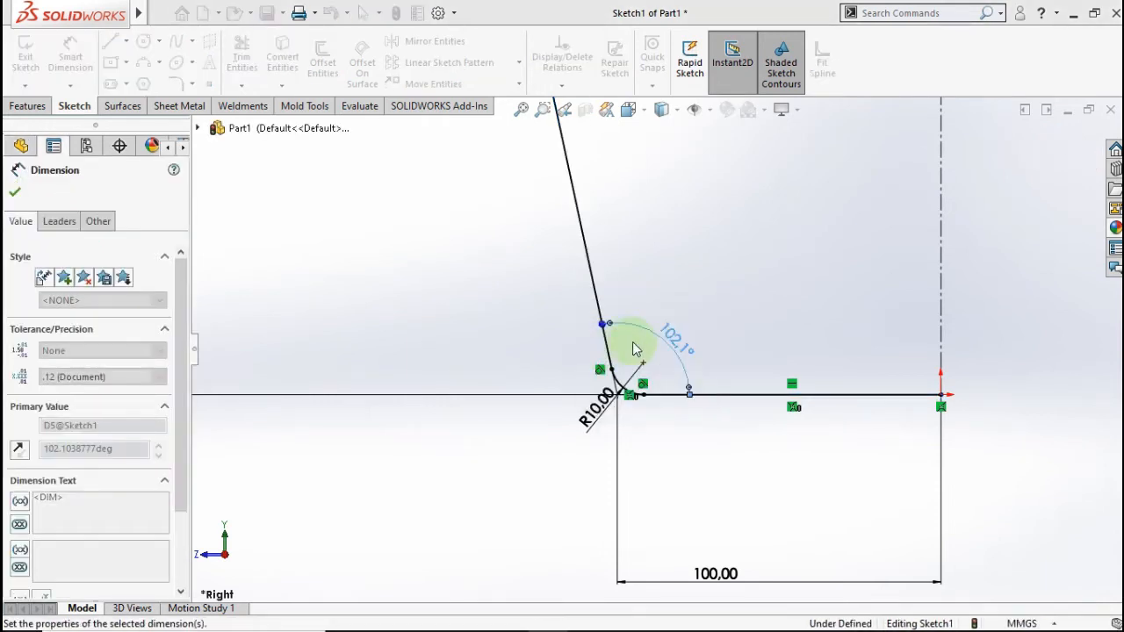
key(z)
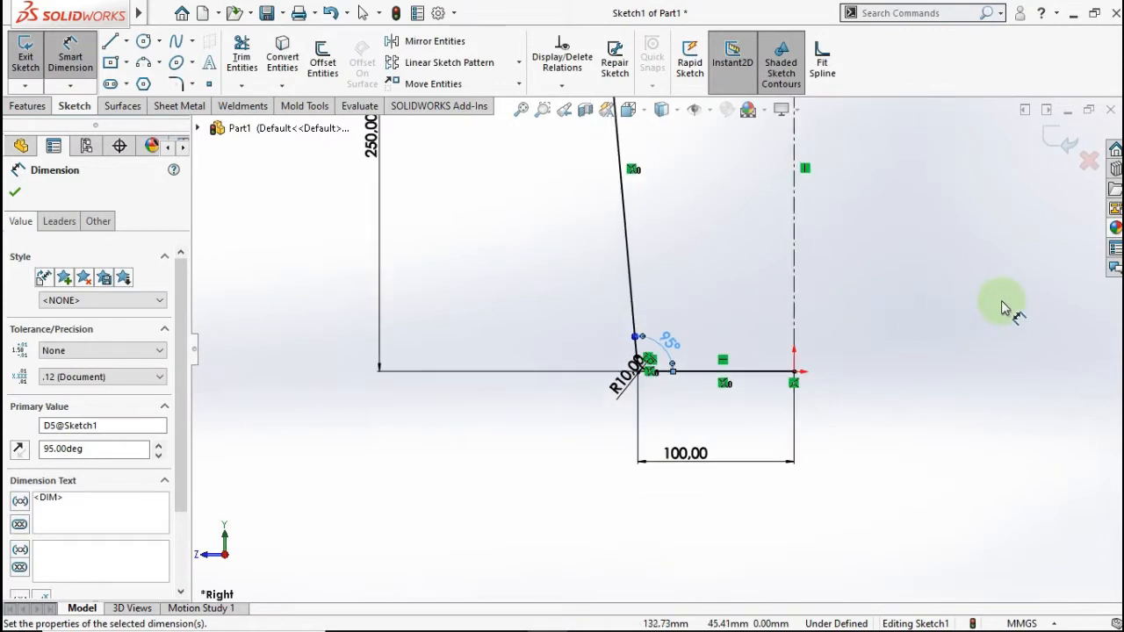
click(1002, 303)
scroll(874, 283, up, 5)
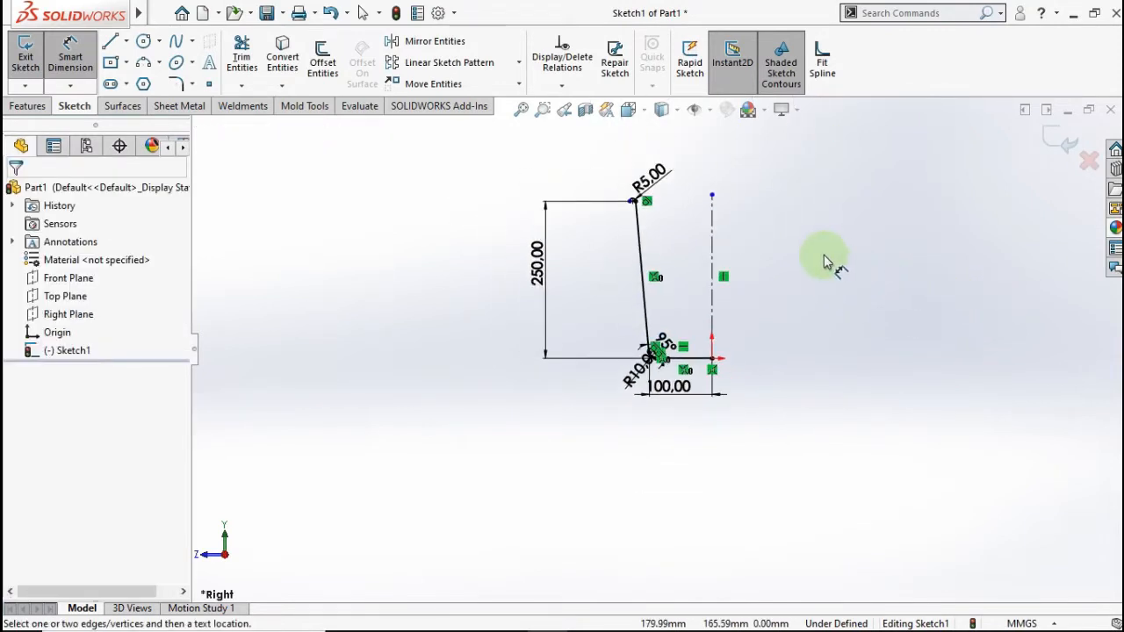
scroll(825, 259, down, 2)
Create a 360° revolved surface from the half-profile sketch about the vertical centerline.
click(128, 110)
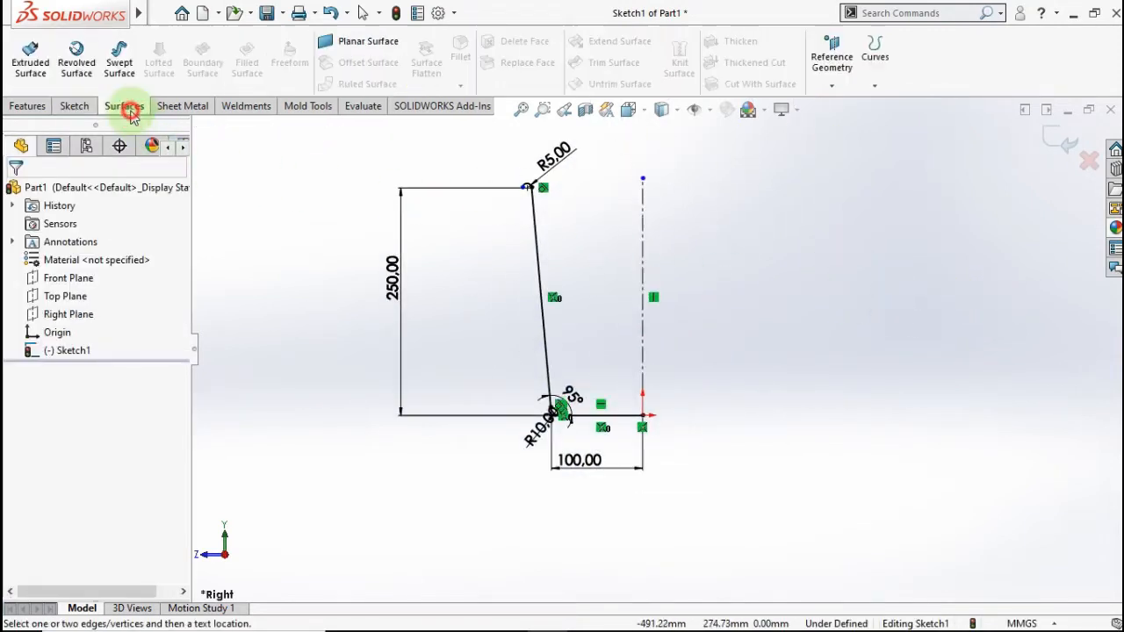
click(87, 77)
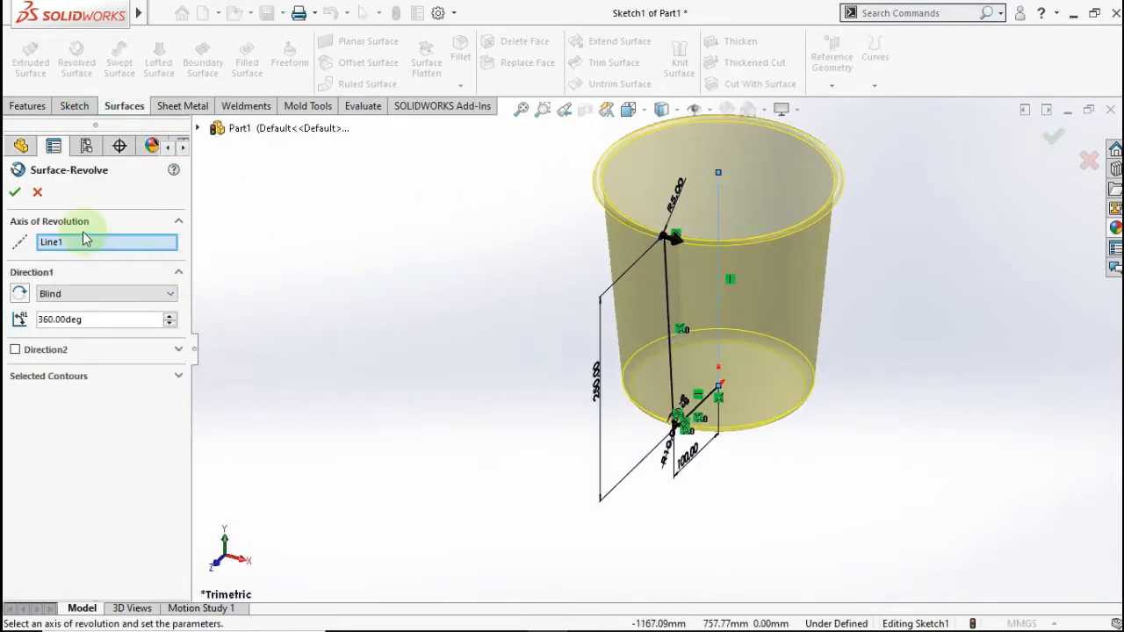
click(18, 194)
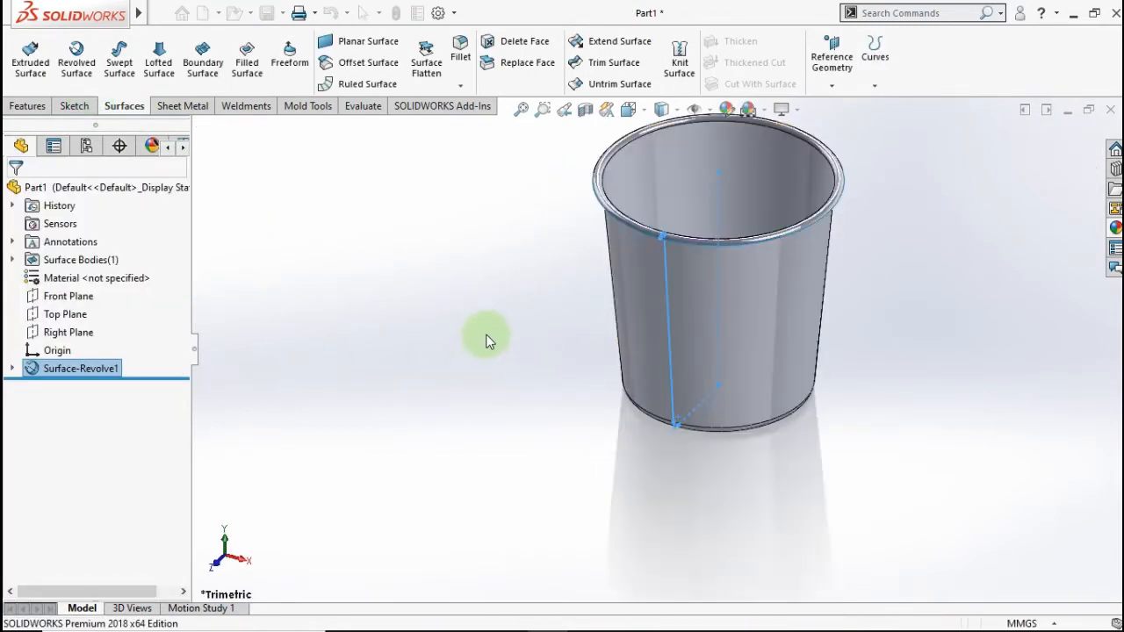
click(488, 333)
middle_drag(535, 379, 452, 263)
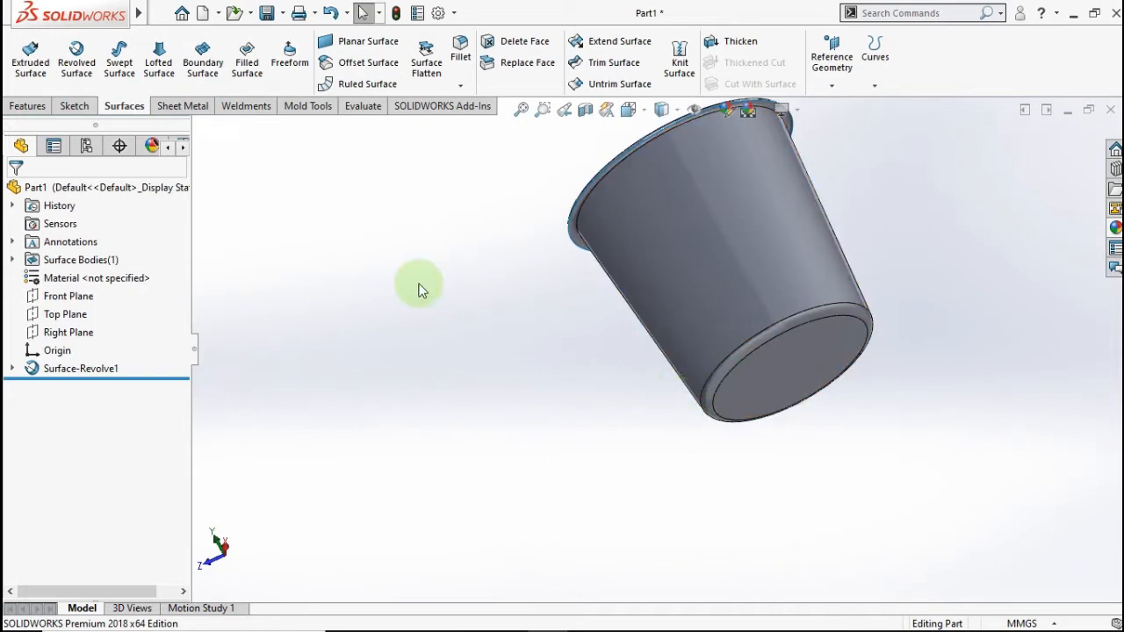
Delete the revolved surface feature but keep its profile sketch.
click(97, 368)
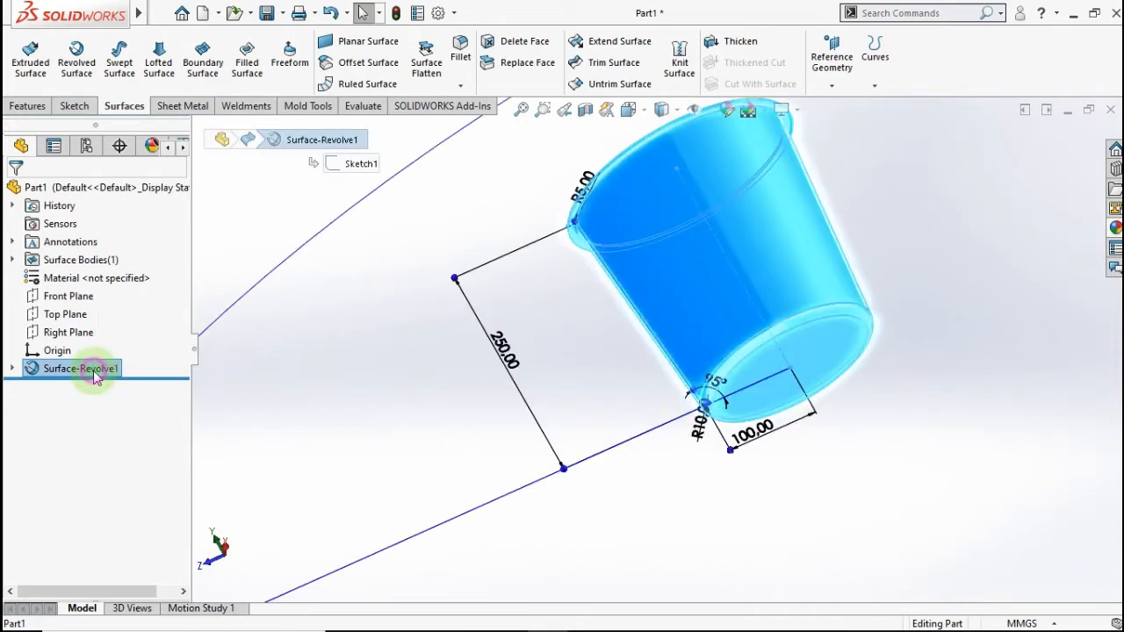
right_click(95, 369)
click(128, 417)
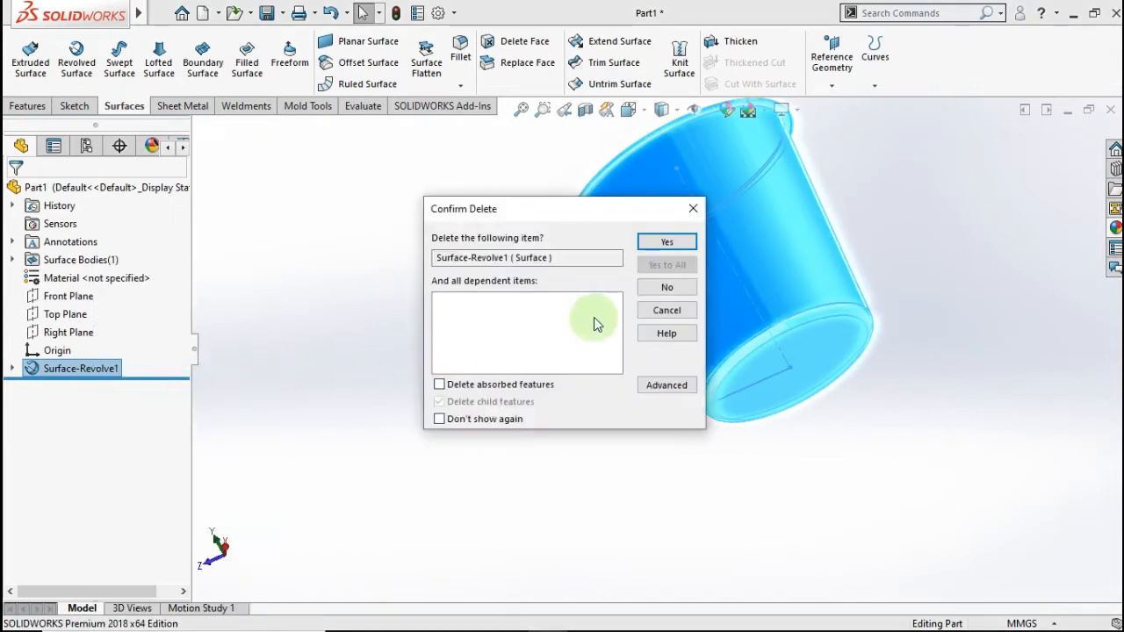
click(663, 246)
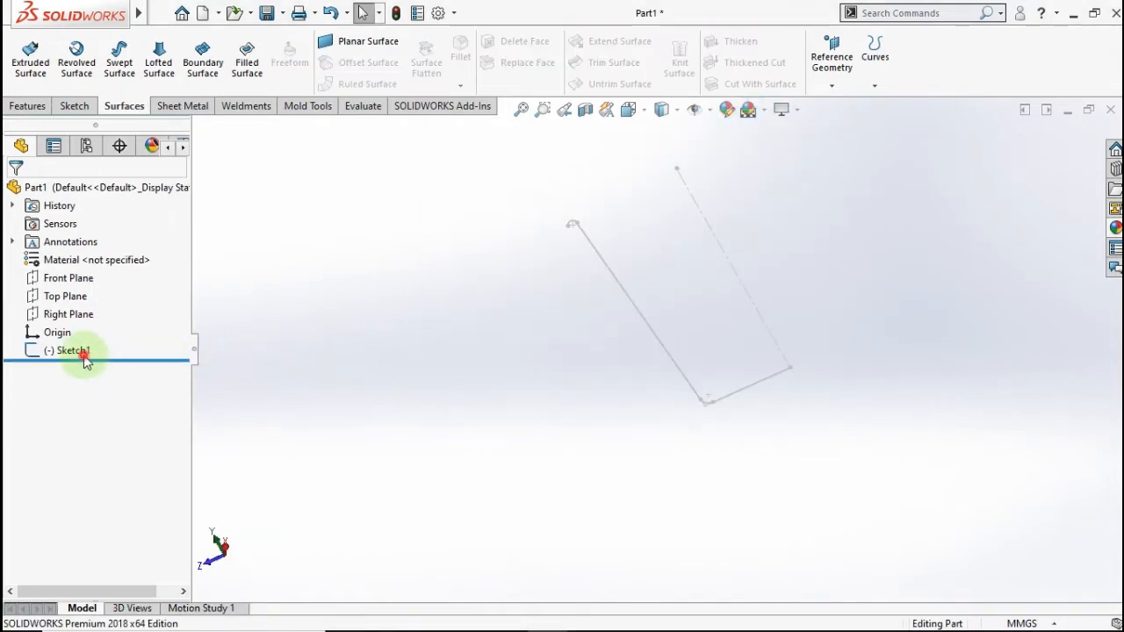
Reopen the profile sketch and fit a constrained spline with 0.01 mm tolerance over the rim arc, side line, corner fillet and base line.
click(85, 356)
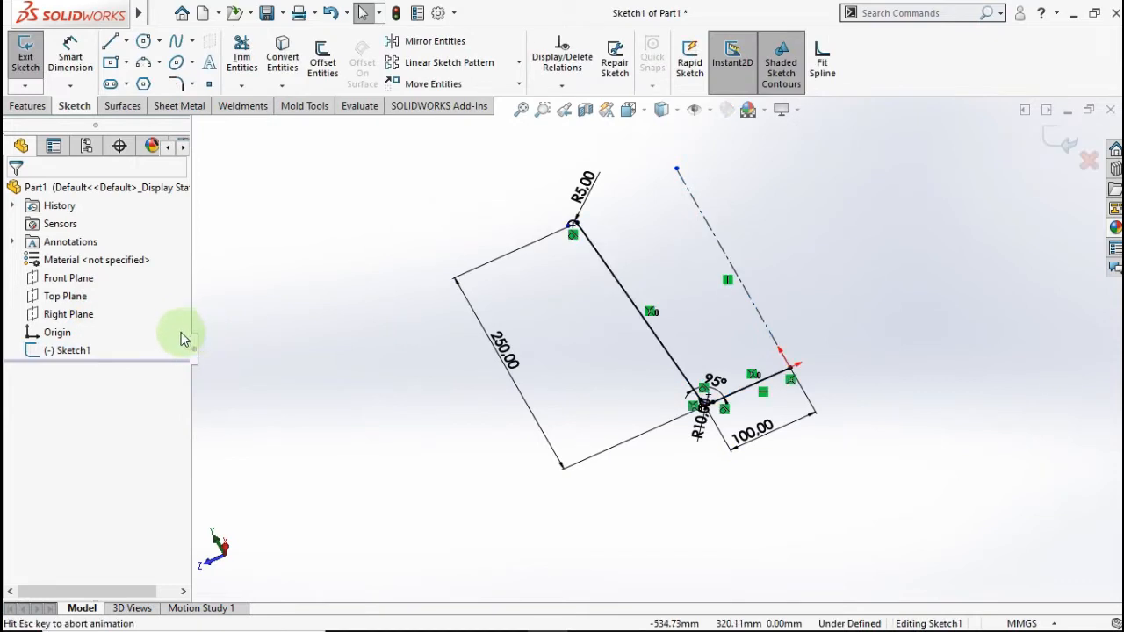
click(822, 72)
scroll(703, 198, down, 5)
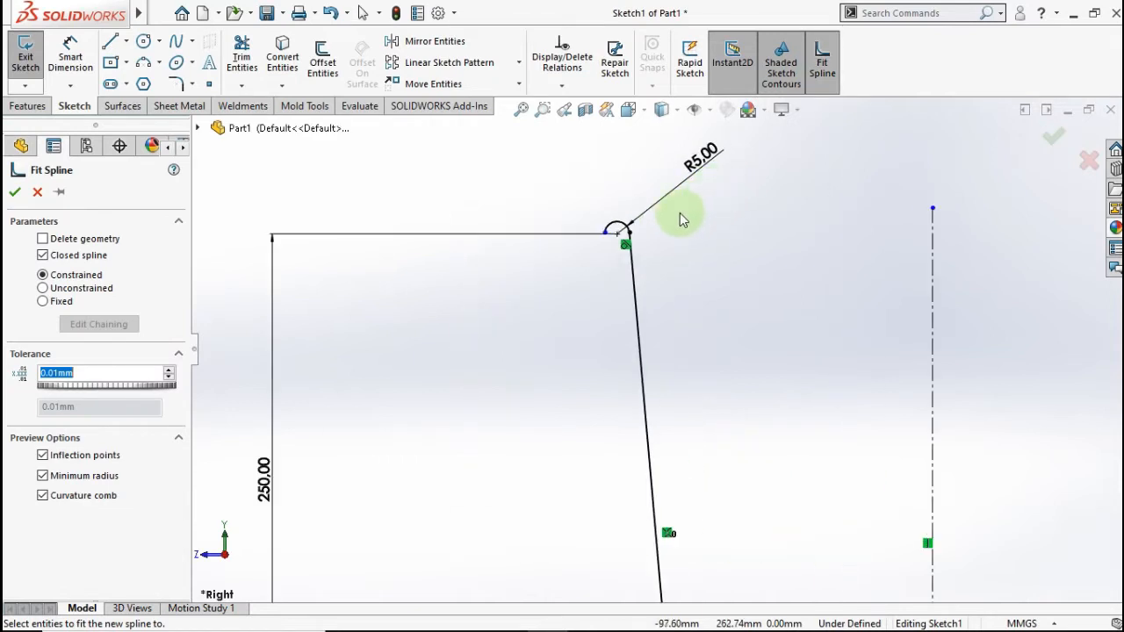
scroll(623, 246, down, 3)
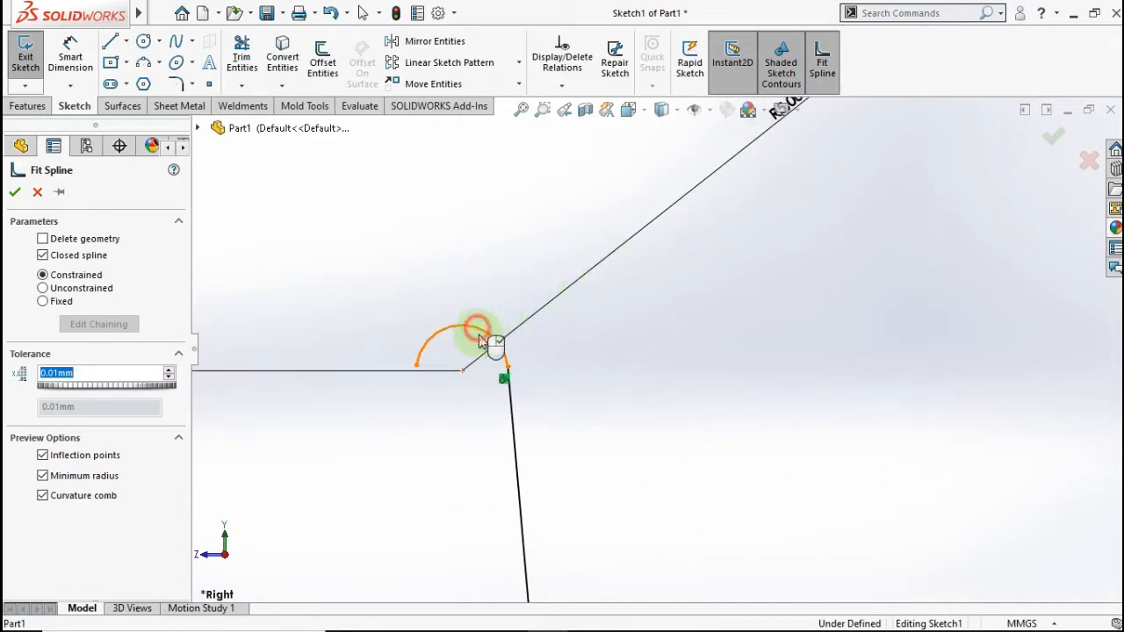
click(512, 419)
scroll(713, 485, up, 5)
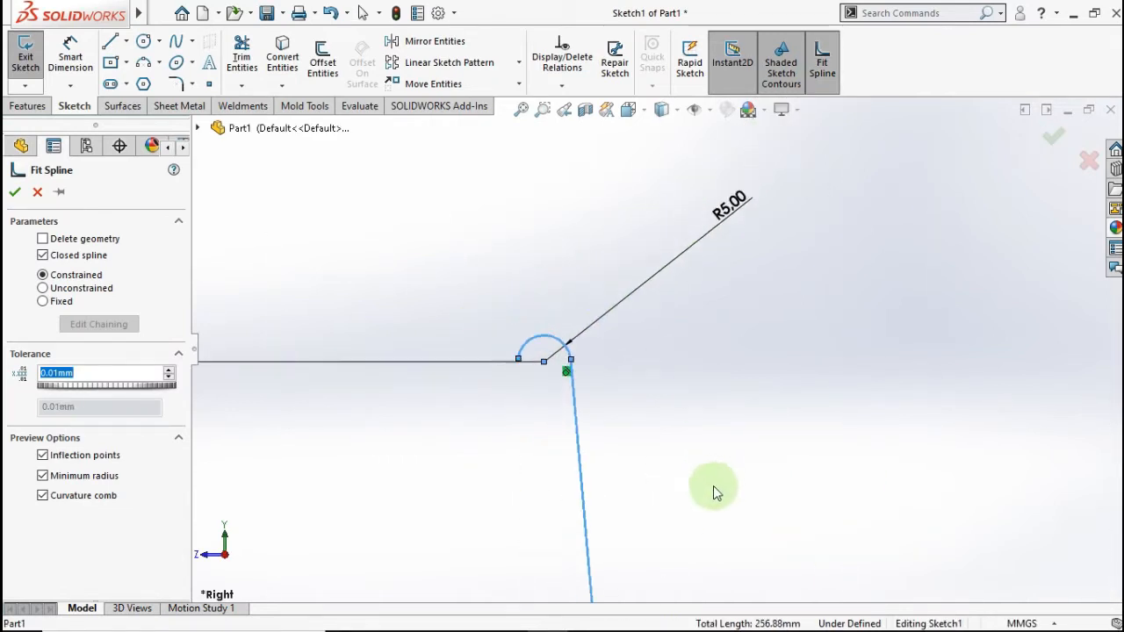
scroll(714, 503, up, 3)
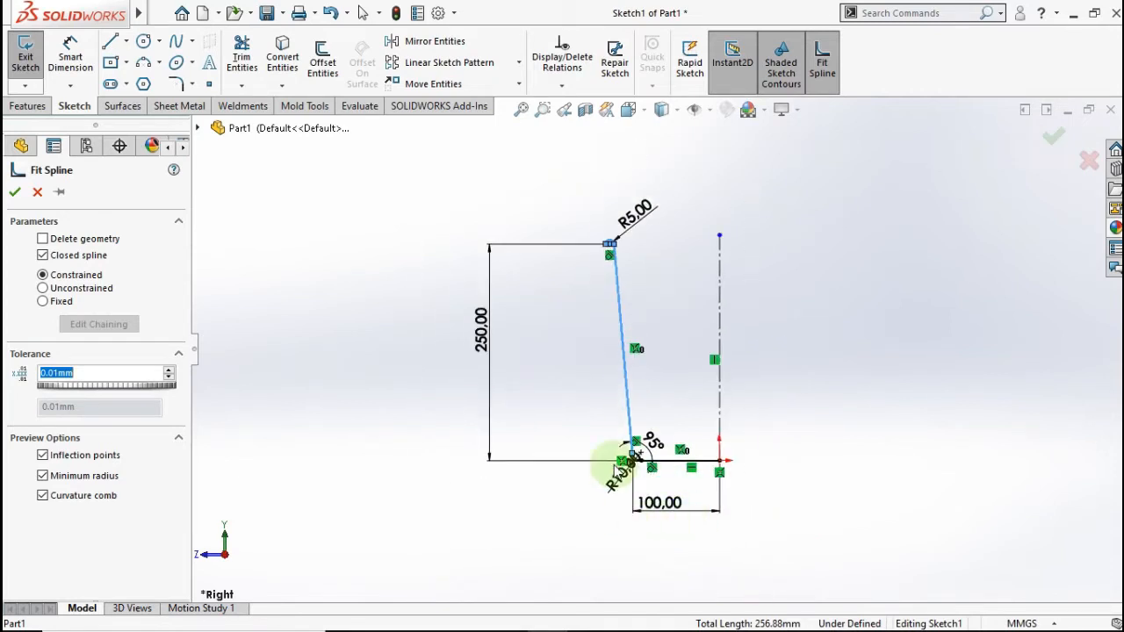
scroll(590, 363, down, 5)
scroll(685, 410, down, 2)
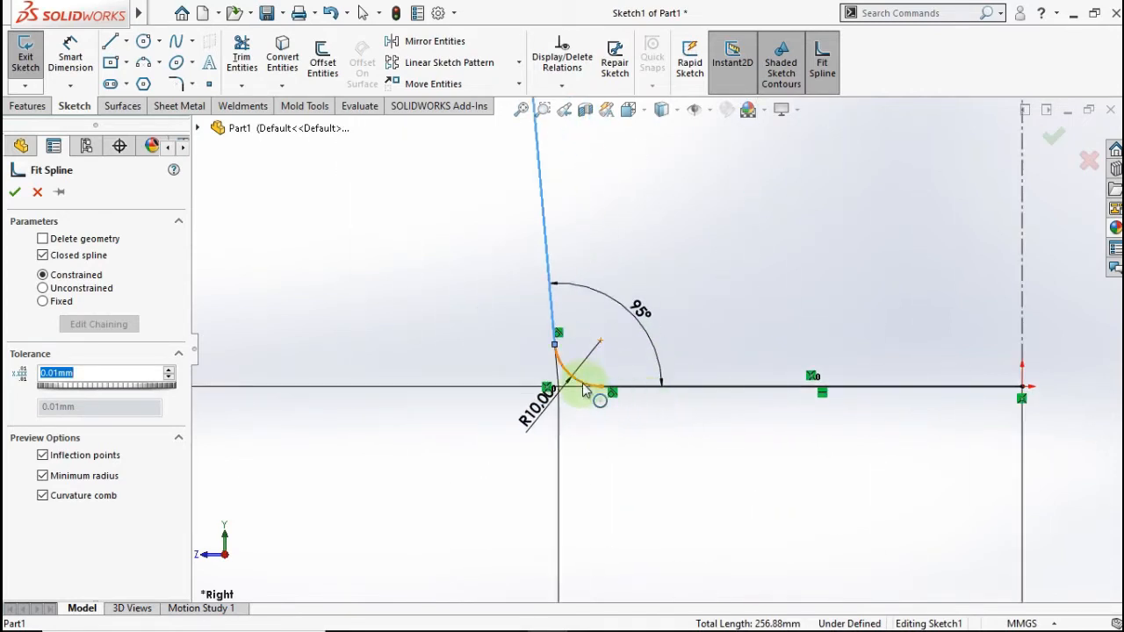
click(633, 389)
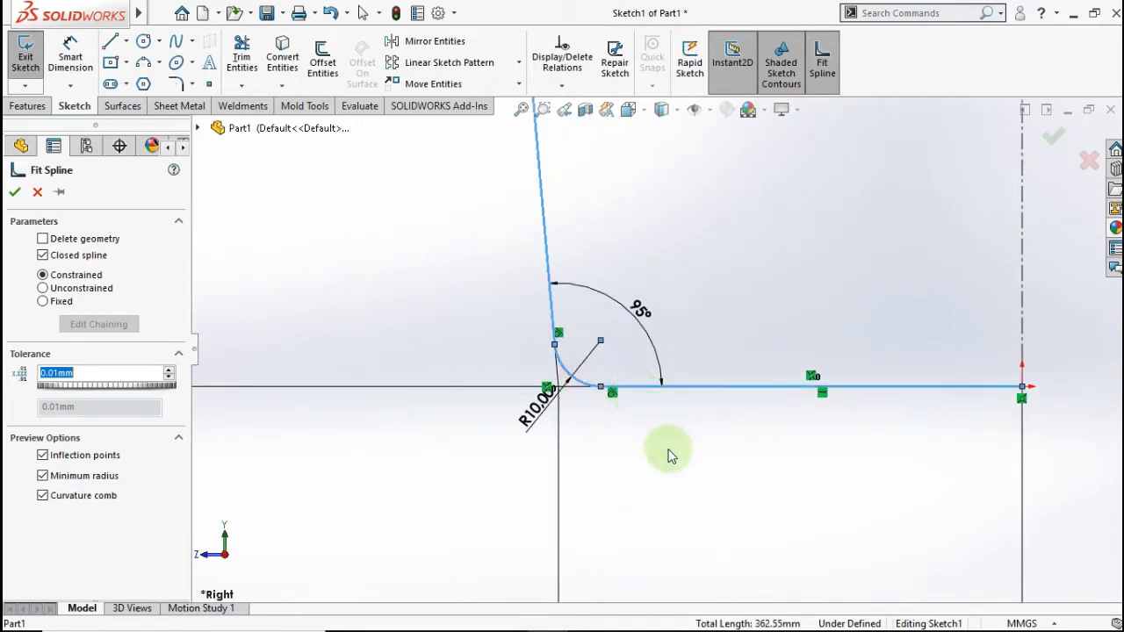
scroll(667, 455, up, 5)
scroll(689, 211, down, 2)
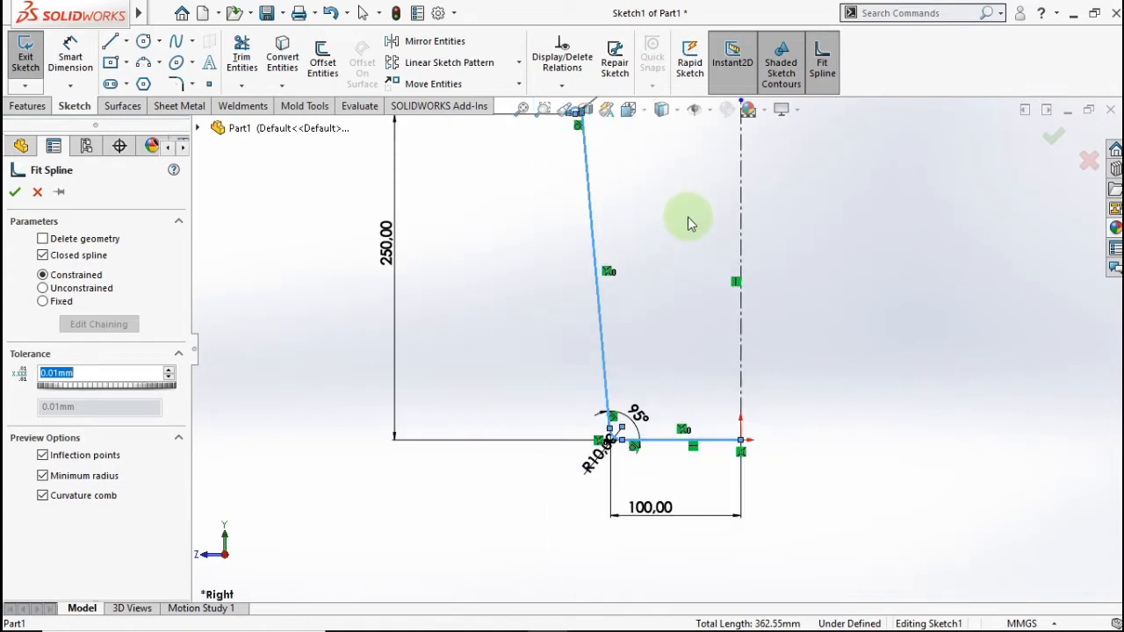
scroll(687, 217, up, 3)
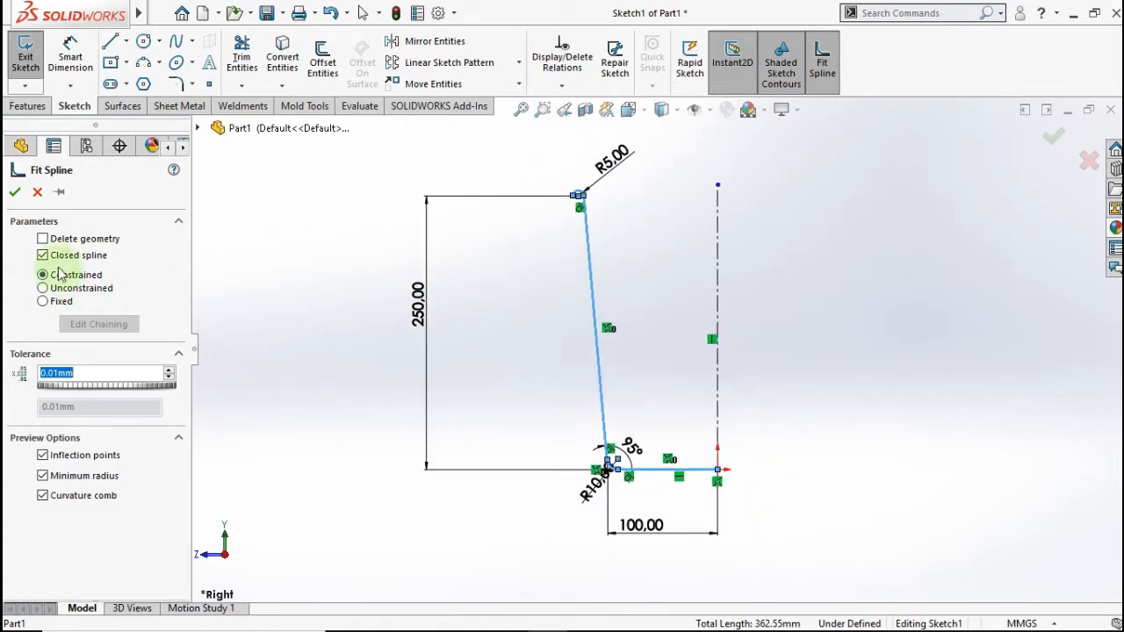
click(15, 195)
click(331, 299)
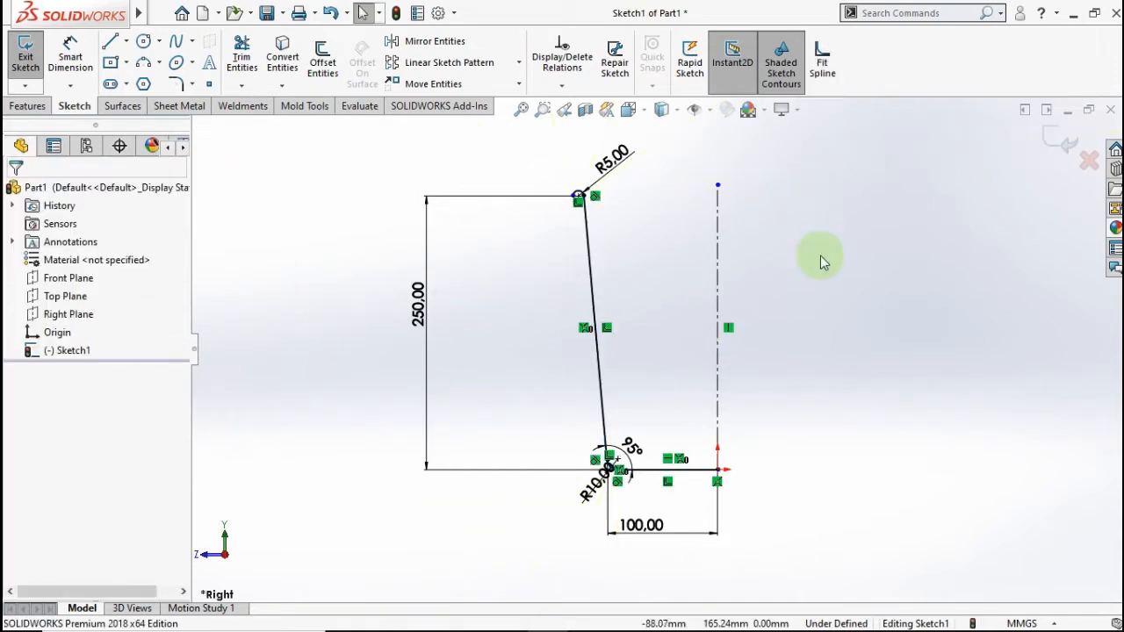
Revolve the spline-fitted profile 360° about the vertical centerline as a surface and inspect the bucket from below and above.
click(128, 107)
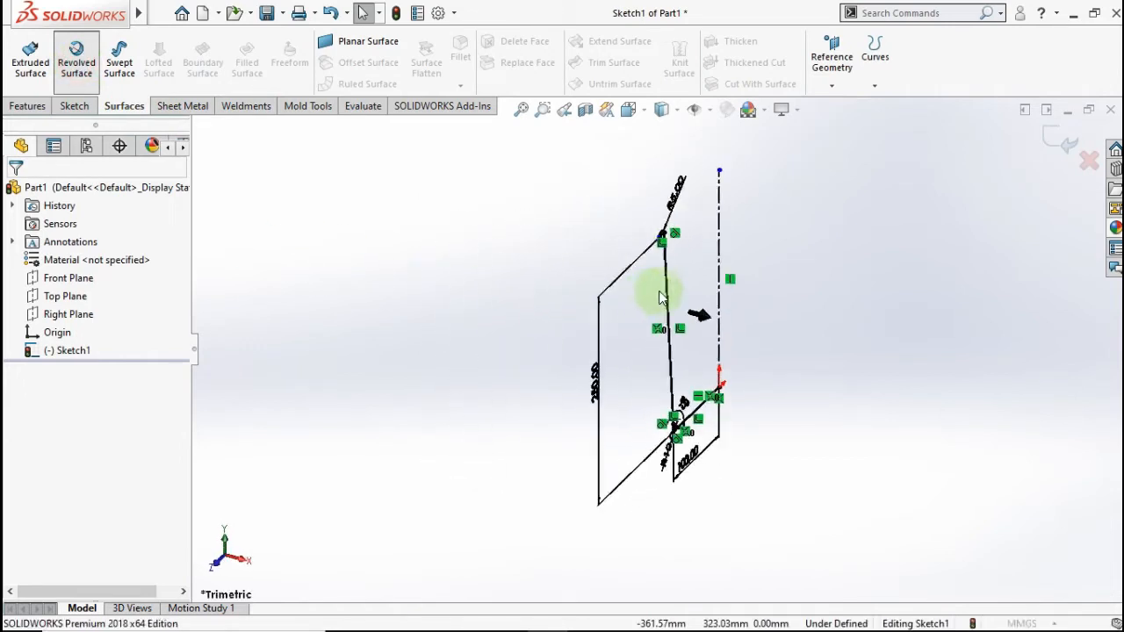
click(719, 234)
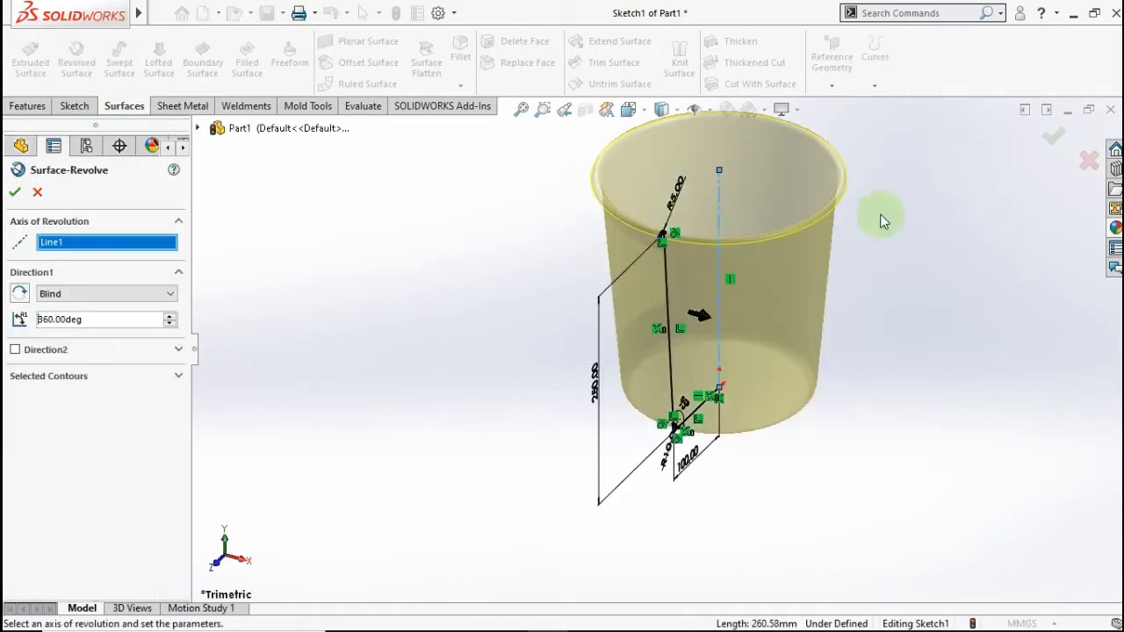
click(1047, 145)
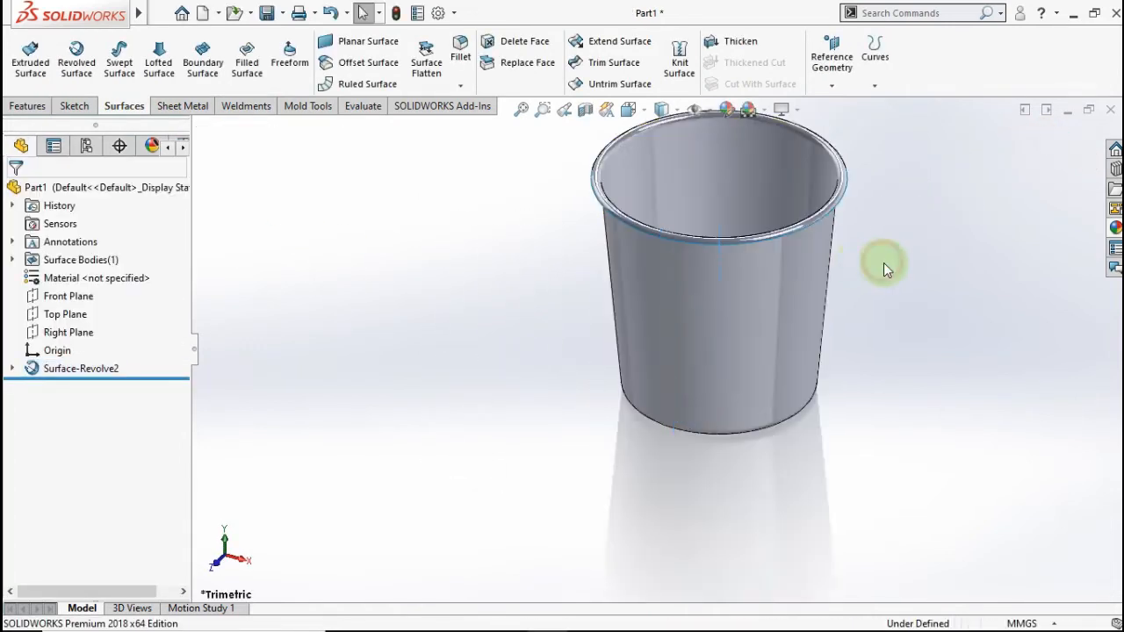
middle_drag(886, 283, 785, 89)
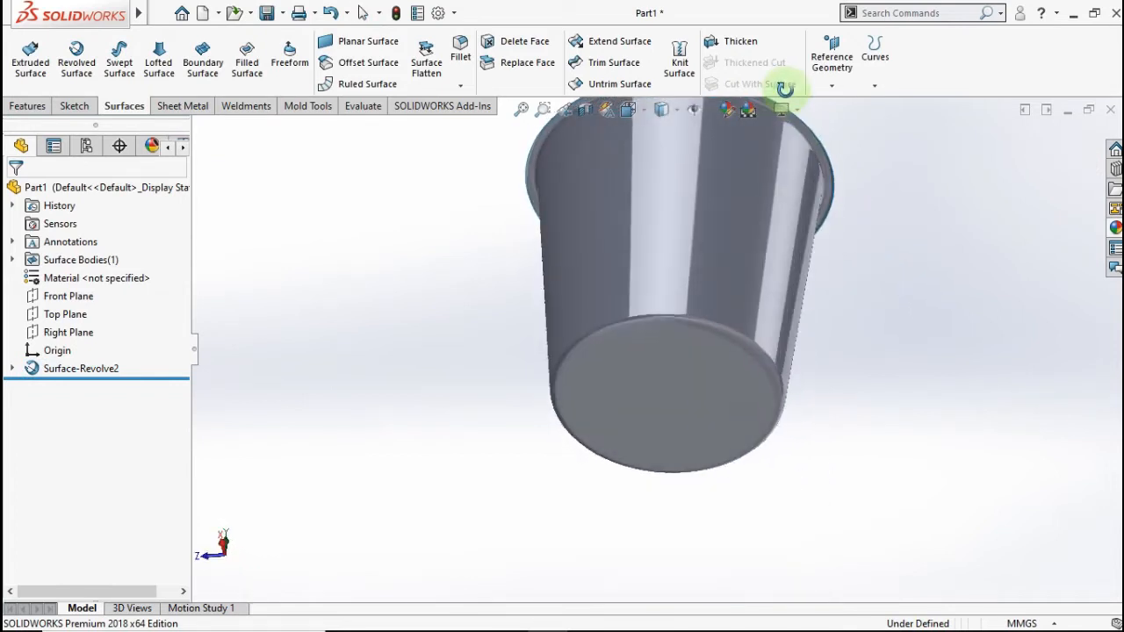
middle_drag(861, 318, 978, 477)
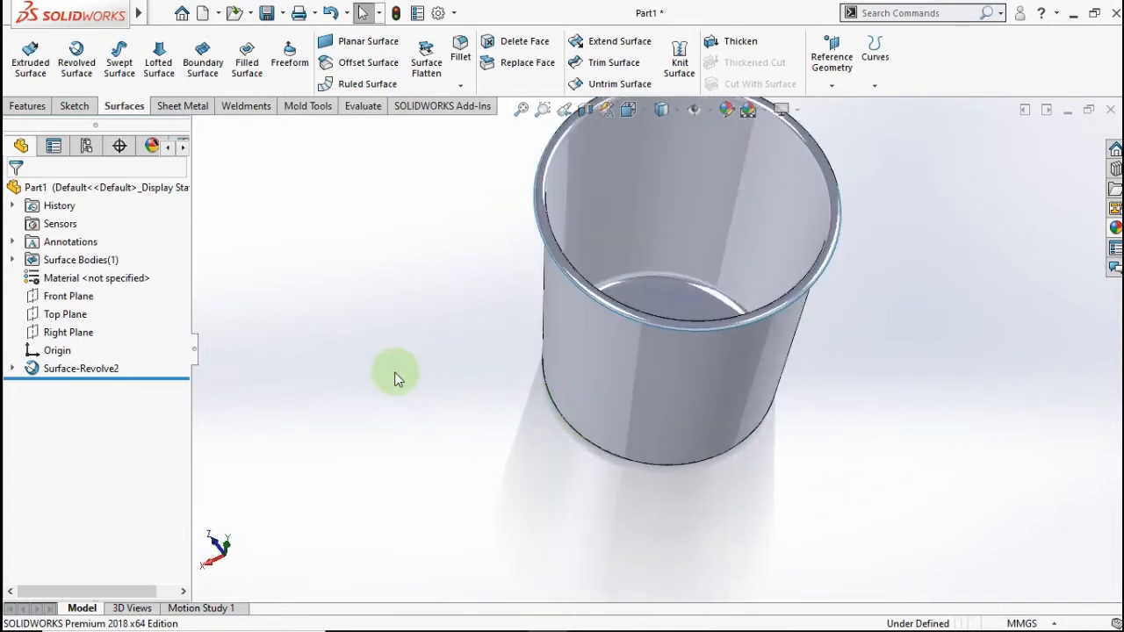
key(ctrl+7)
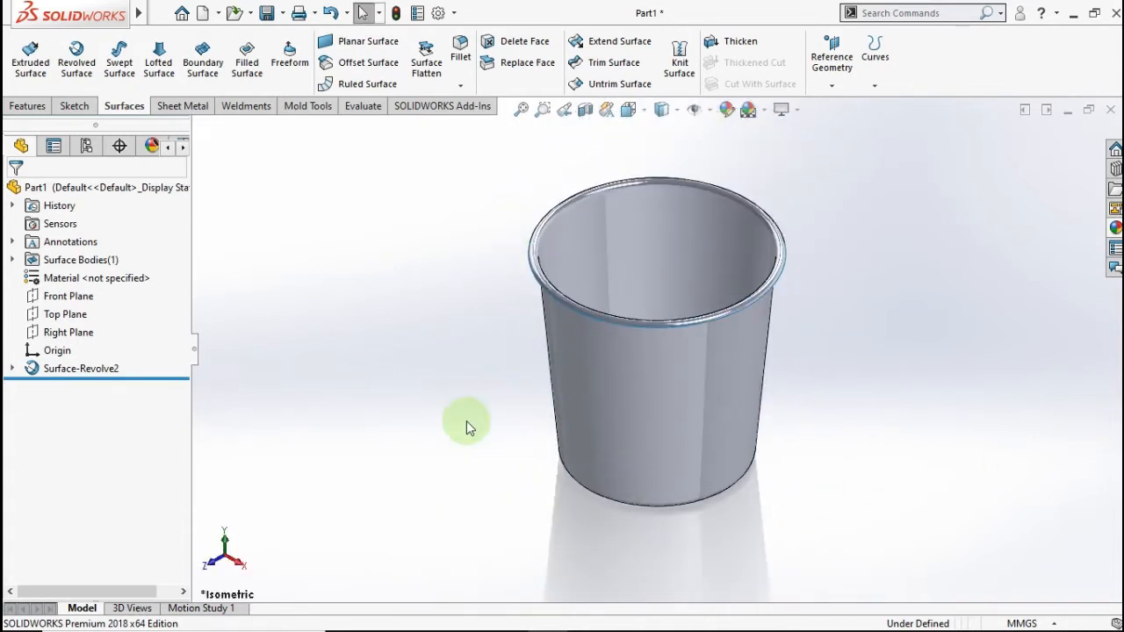
Thicken the revolved bucket surface to a 1.50 mm wall, checking the thickness around the rim.
click(740, 44)
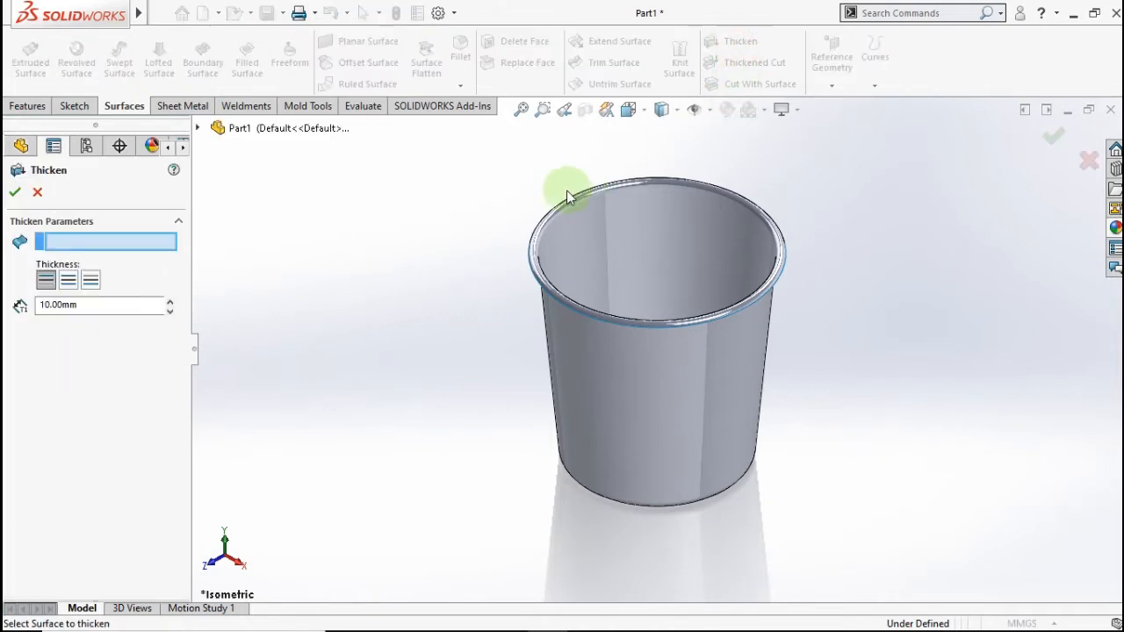
click(622, 251)
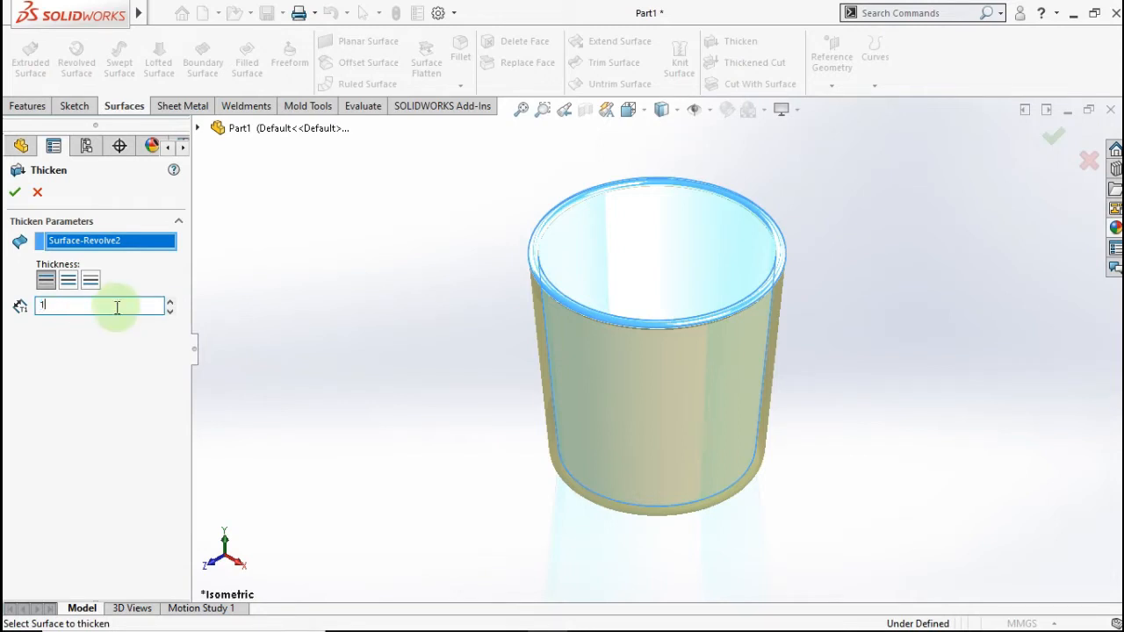
text(1.5)
click(306, 301)
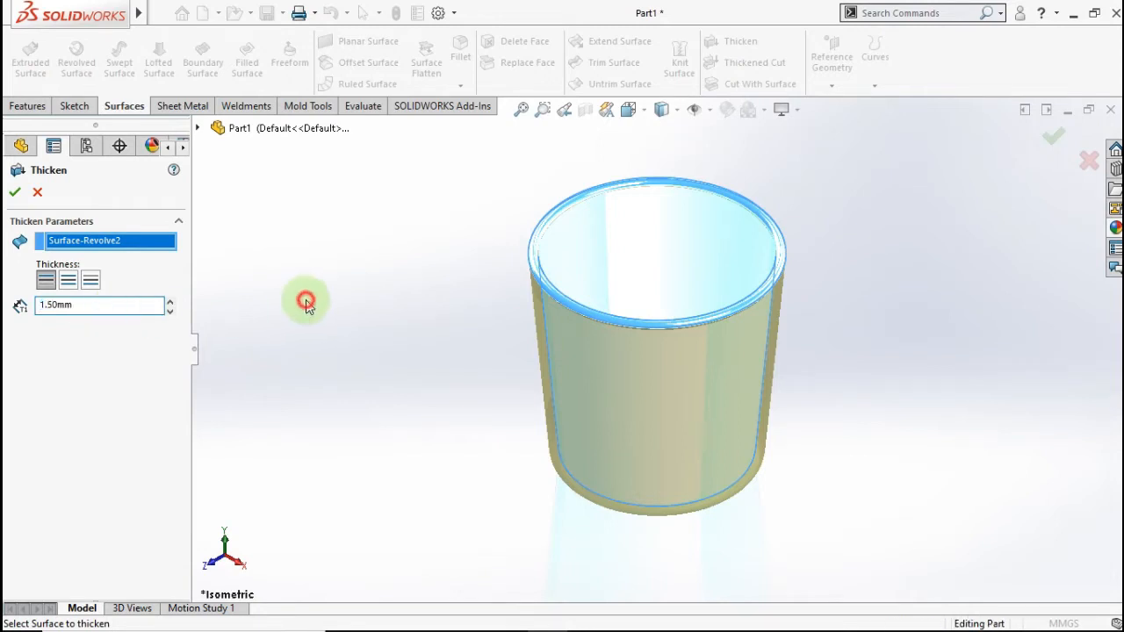
scroll(499, 328, down, 2)
middle_drag(494, 283, 420, 189)
scroll(695, 272, down, 5)
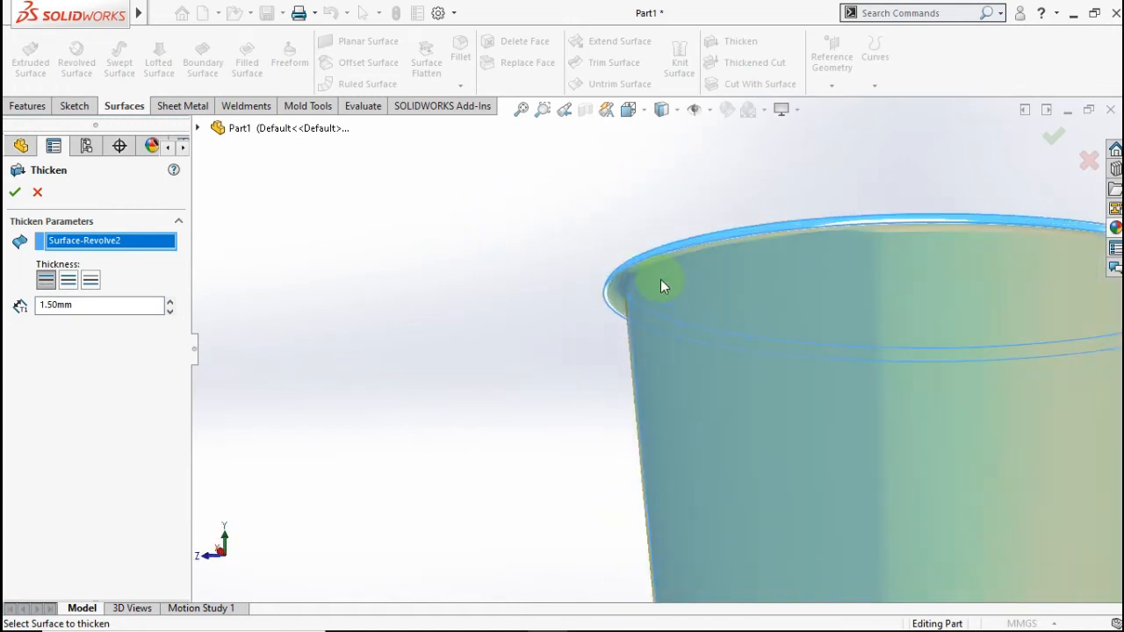
mouse_move(543, 288)
middle_down()
mouse_move(515, 254)
mouse_move(527, 284)
middle_up()
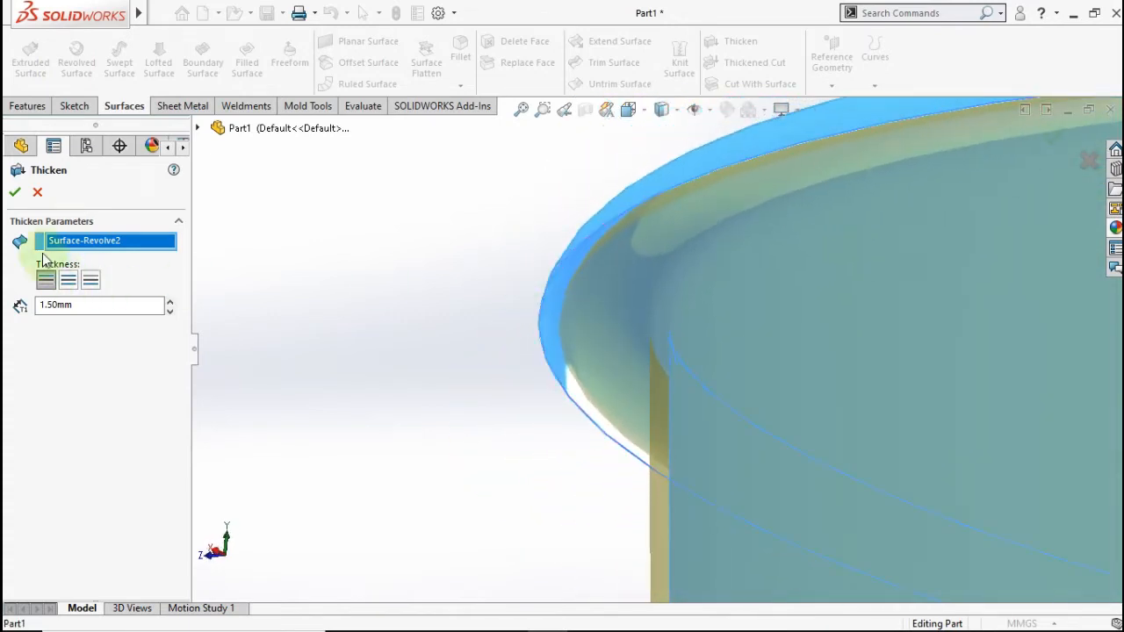
click(13, 192)
click(459, 325)
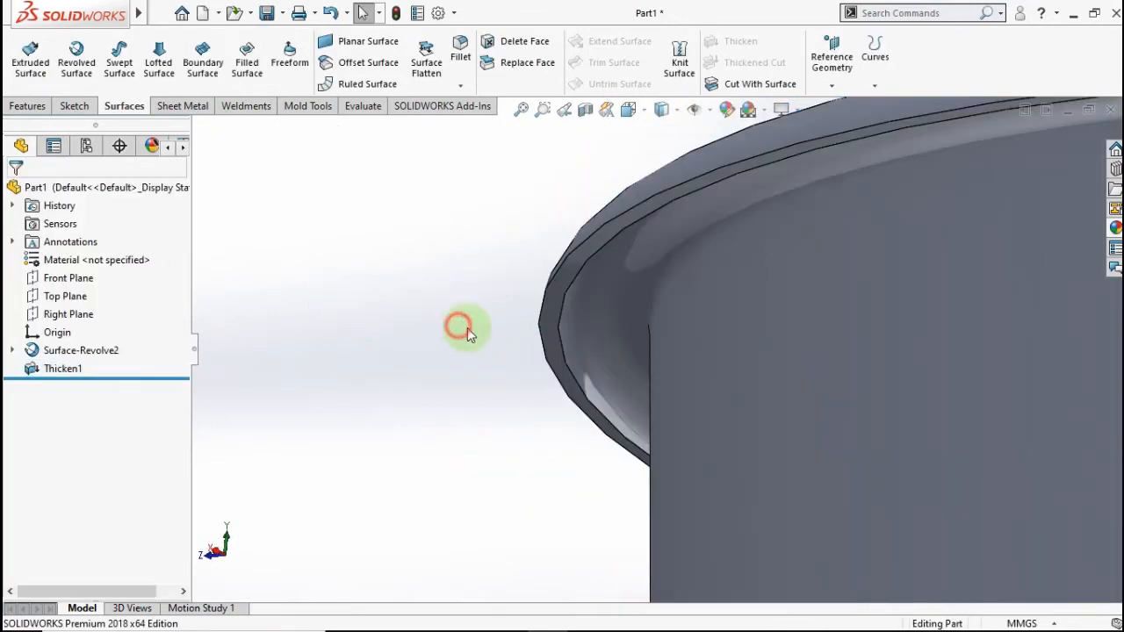
middle_drag(578, 354, 680, 433)
scroll(711, 452, up, 5)
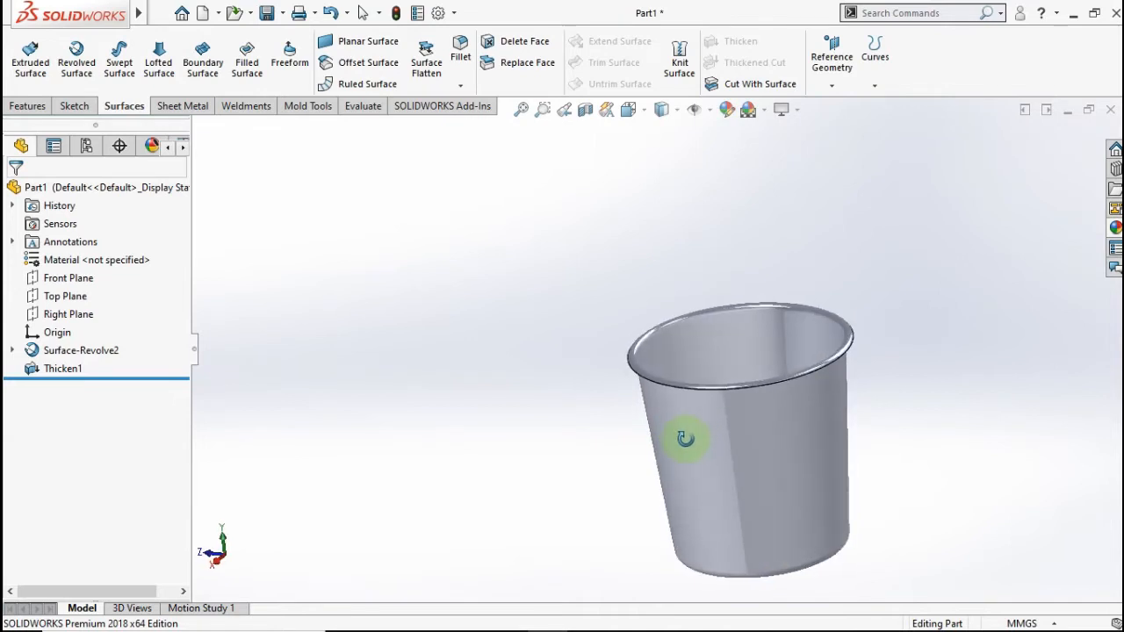
click(446, 413)
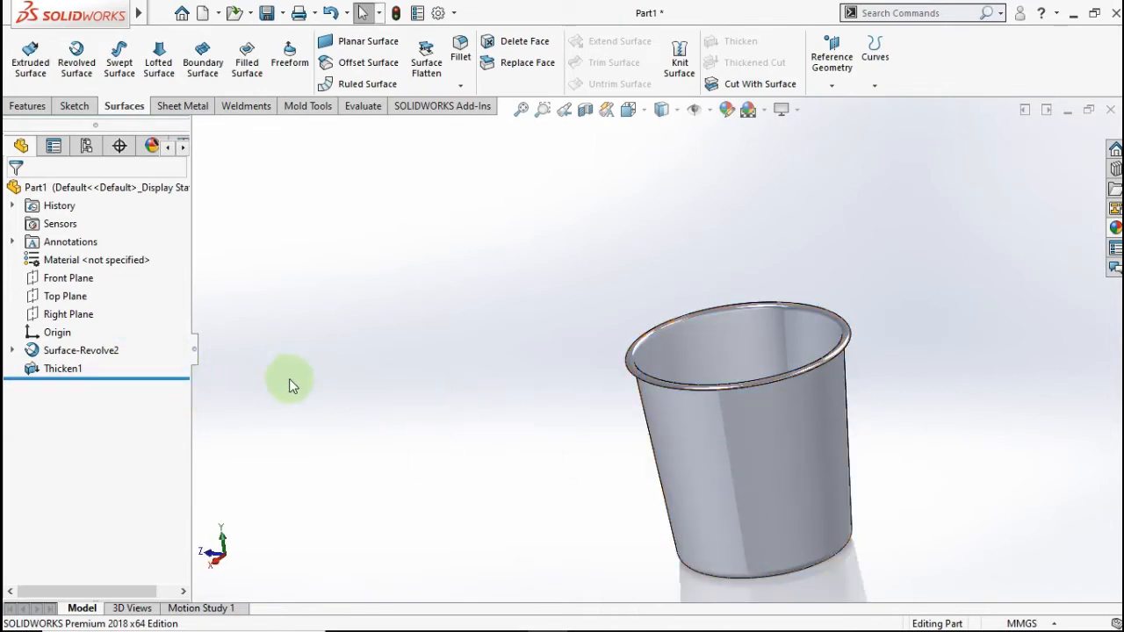
Start a sketch on the Right Plane and draw a circle of about 14.4 mm radius below the rim, centred above the origin.
click(59, 318)
click(105, 298)
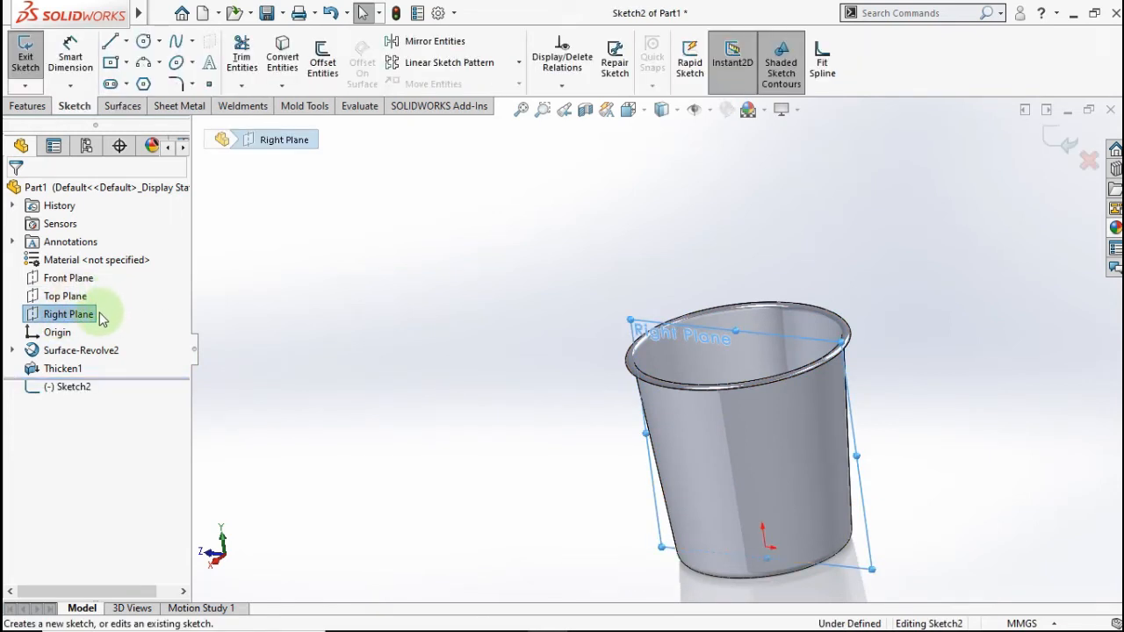
click(231, 290)
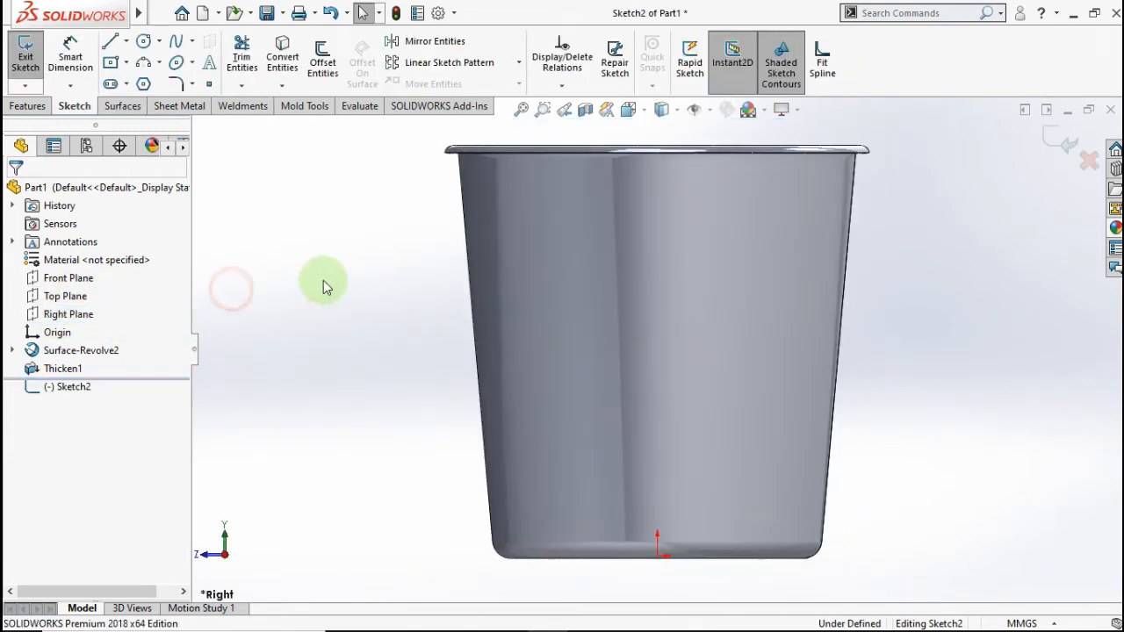
click(142, 44)
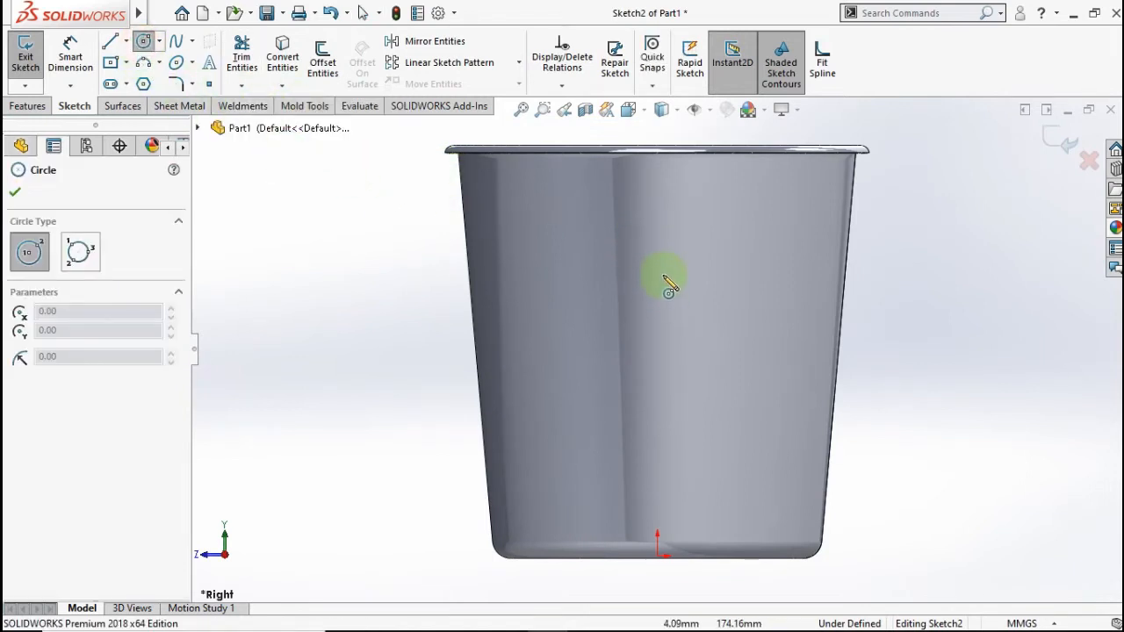
click(660, 209)
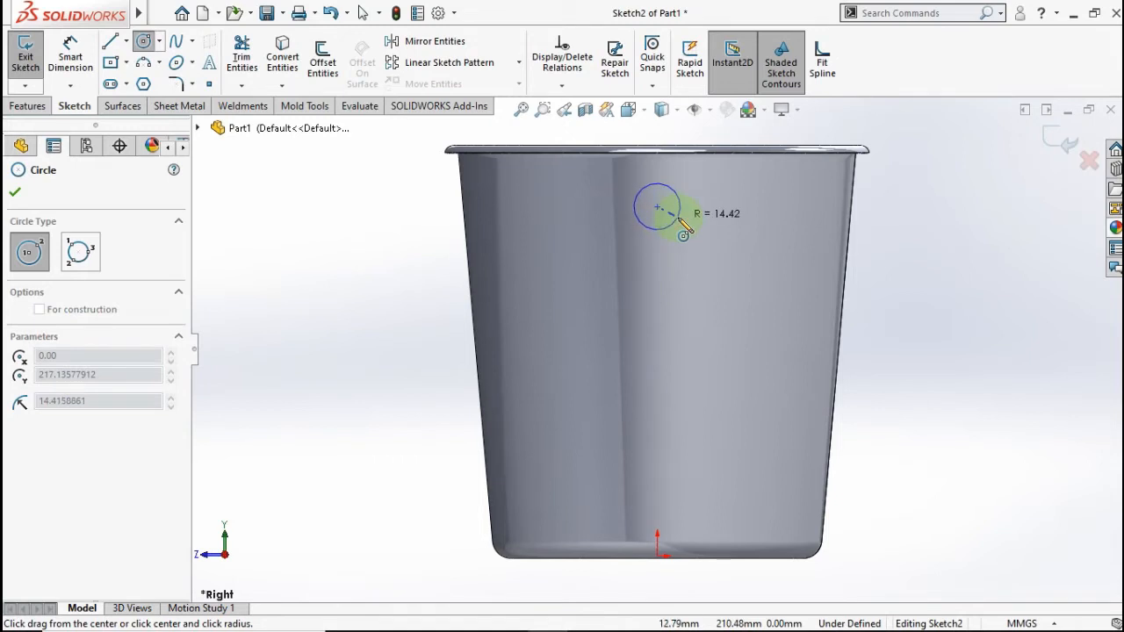
click(680, 218)
Draw a vertical centerline from the origin to the circle's centre.
click(126, 41)
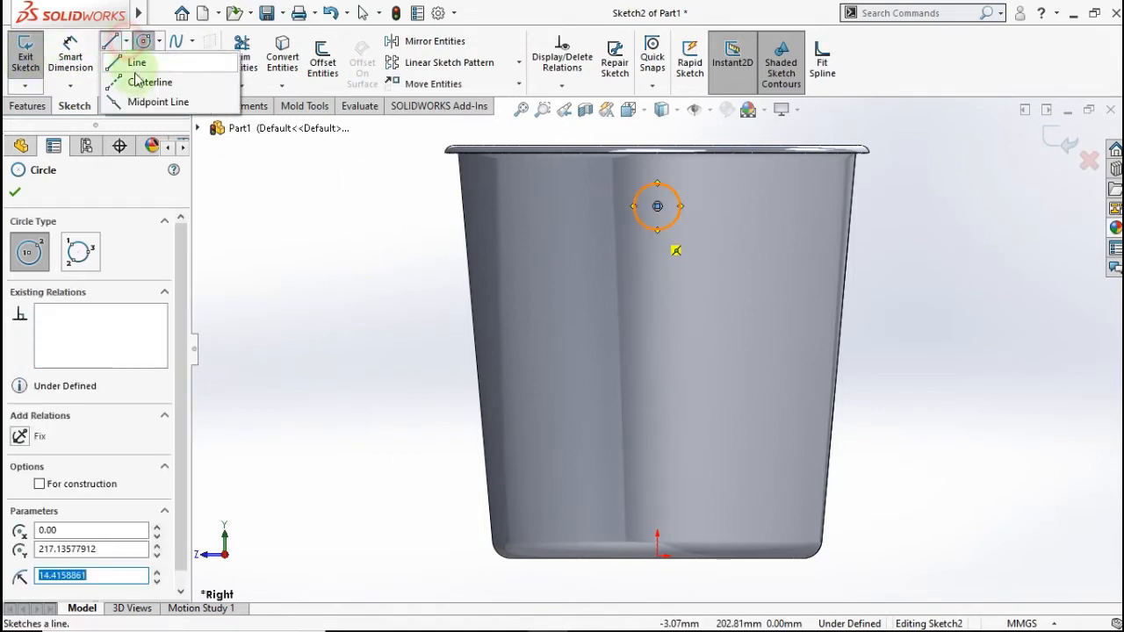
click(140, 82)
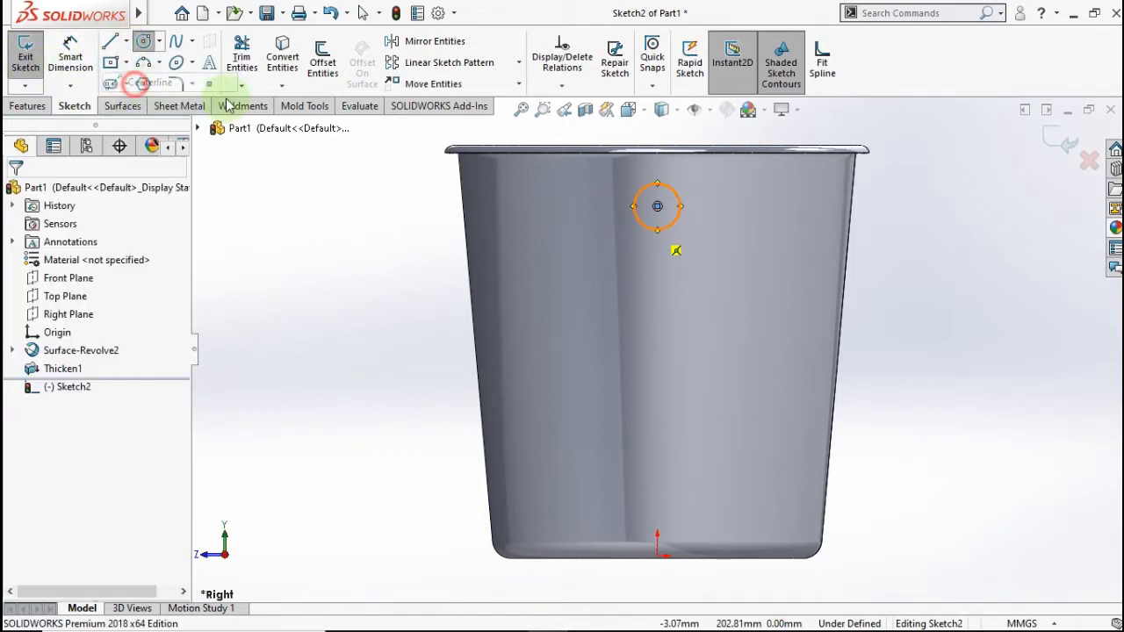
click(657, 557)
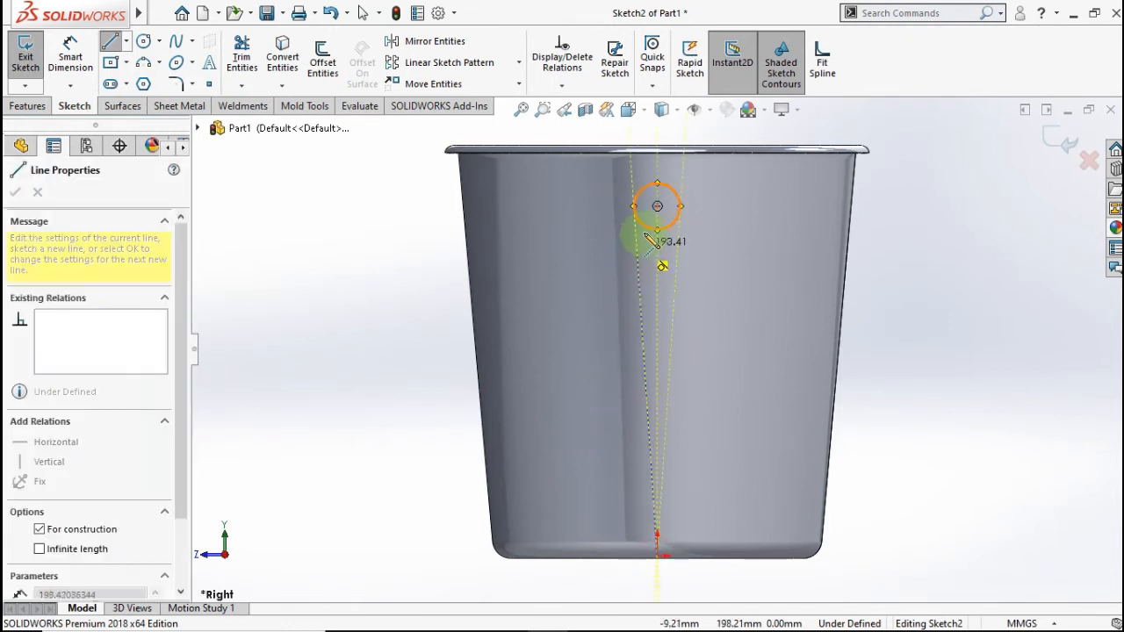
click(657, 206)
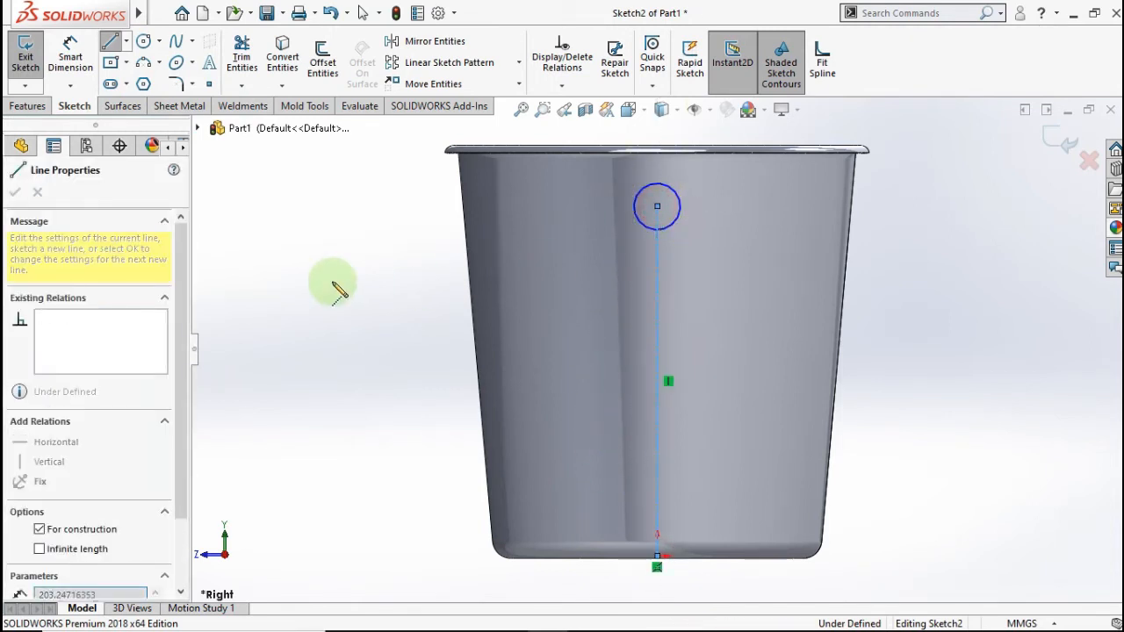
key(Escape)
key(Escape)
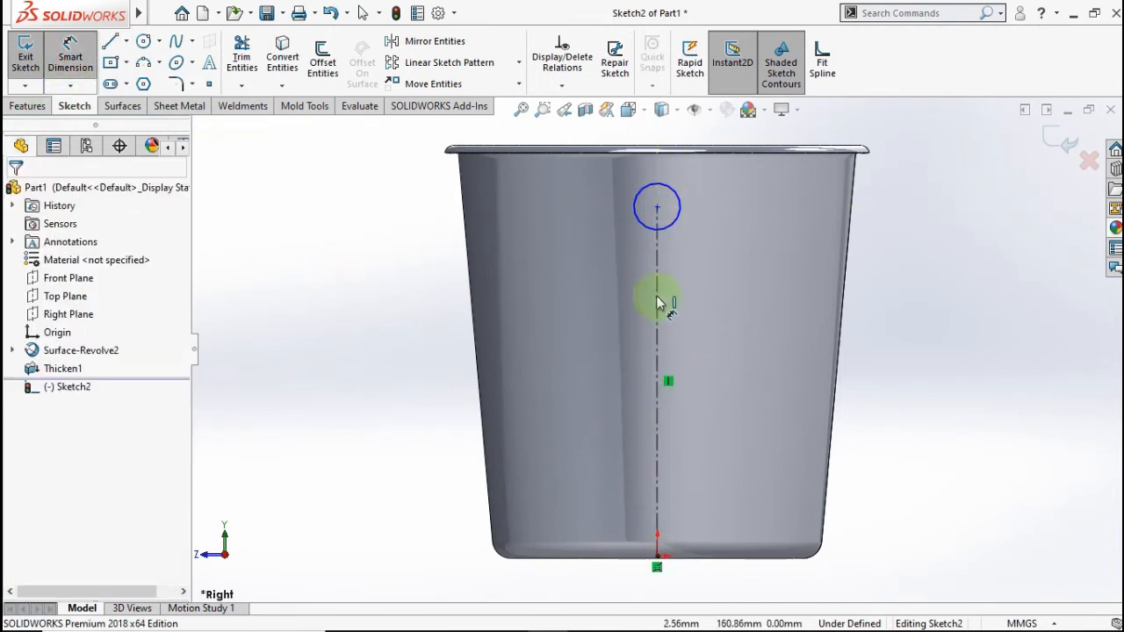
Dimension the vertical centerline to 230 mm and the circle's diameter to 20 mm.
click(657, 307)
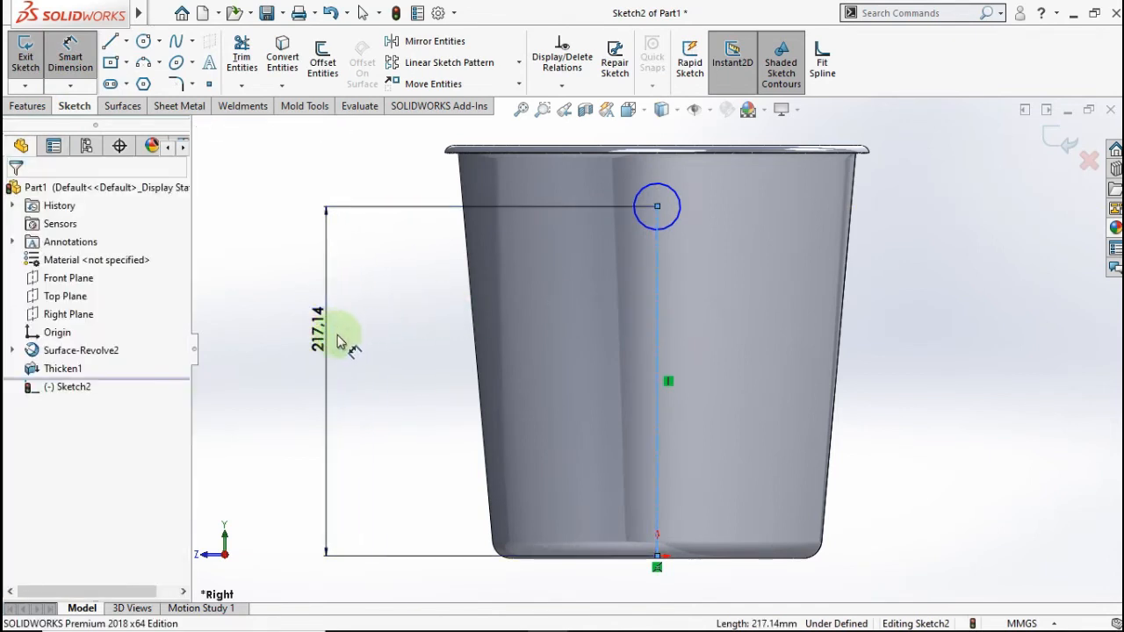
click(335, 343)
click(254, 324)
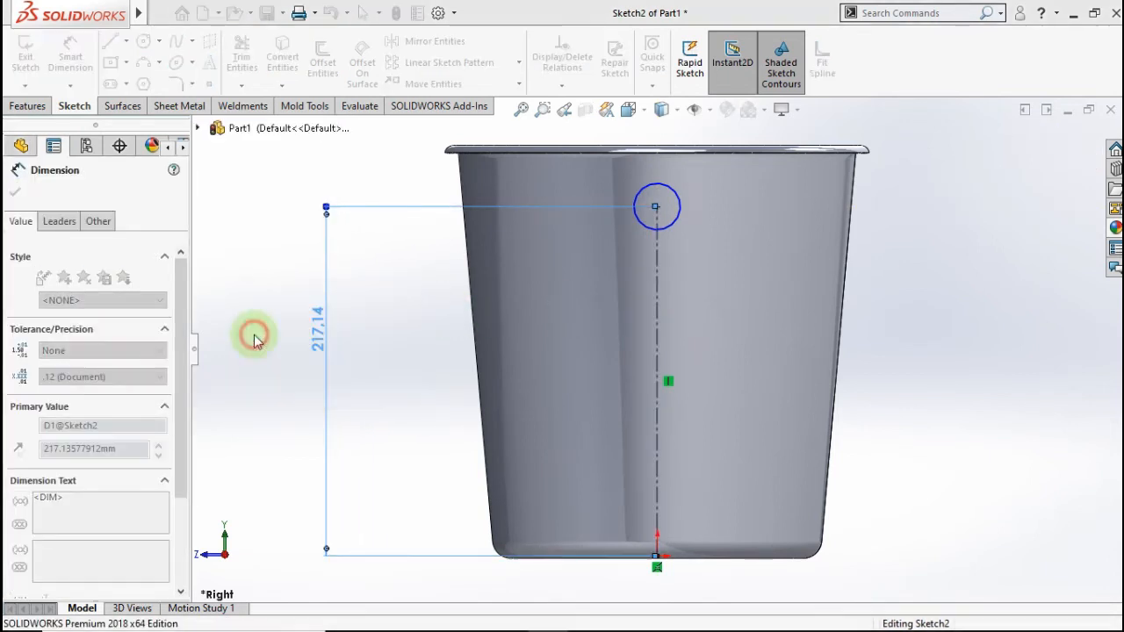
click(678, 200)
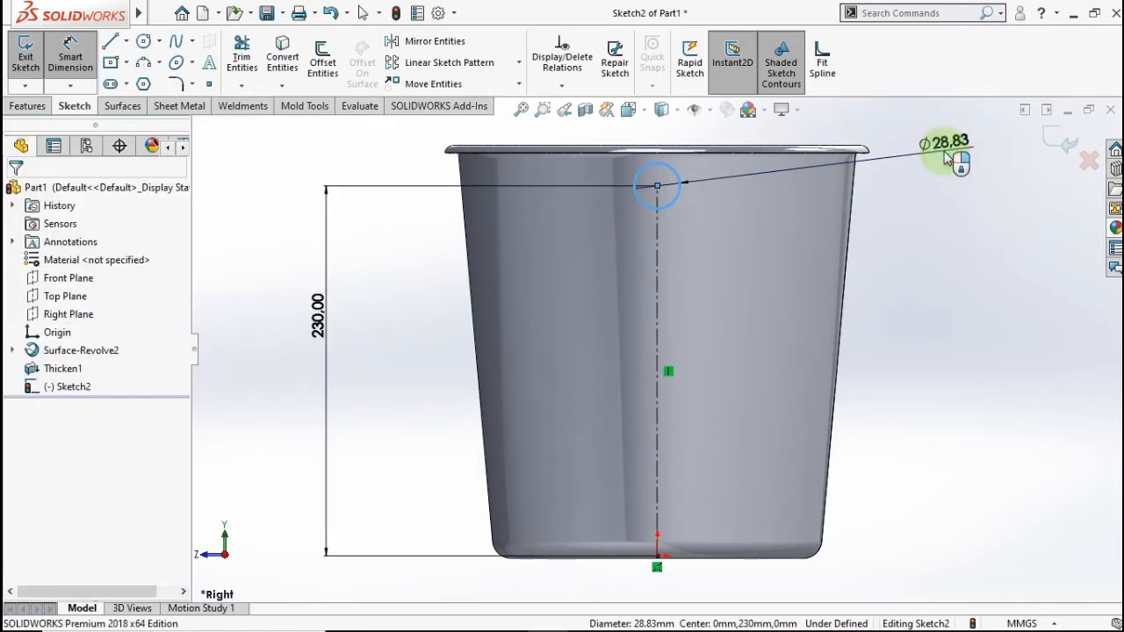
click(941, 158)
click(876, 149)
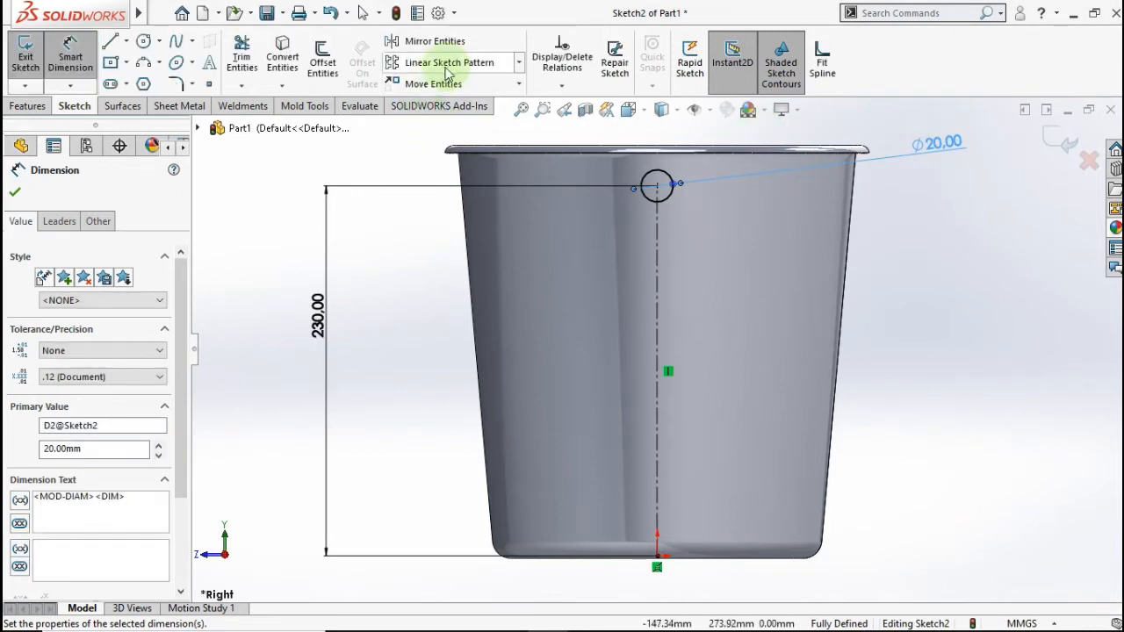
Pattern the circle linearly downward along the Y-axis with 9 instances at 25 mm spacing and a single instance along X.
click(451, 70)
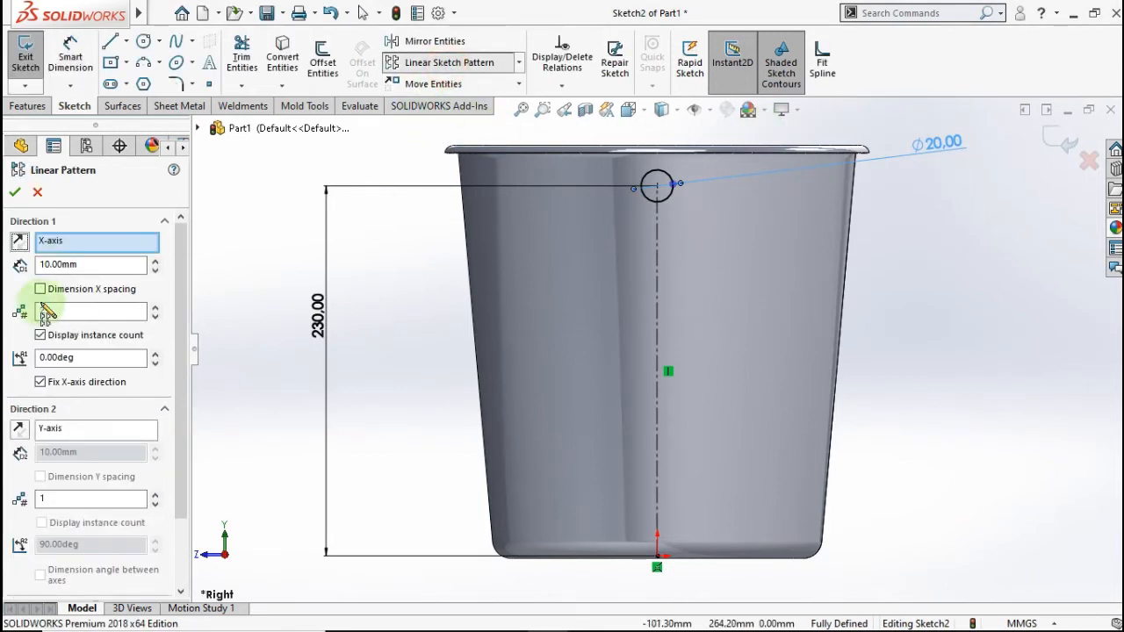
click(155, 318)
click(156, 494)
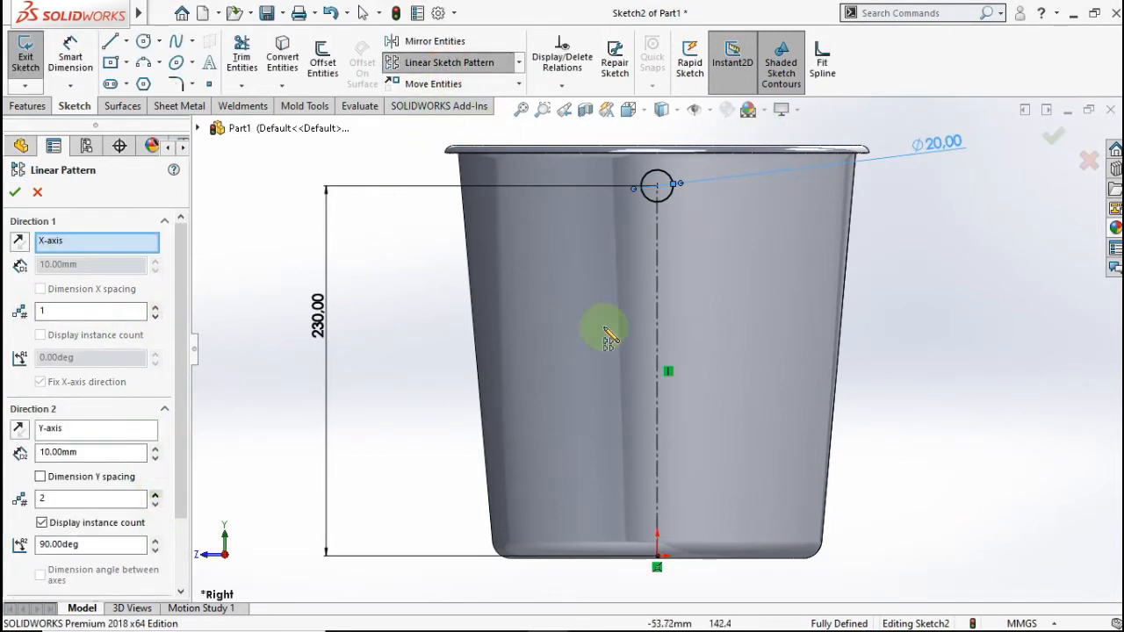
click(669, 204)
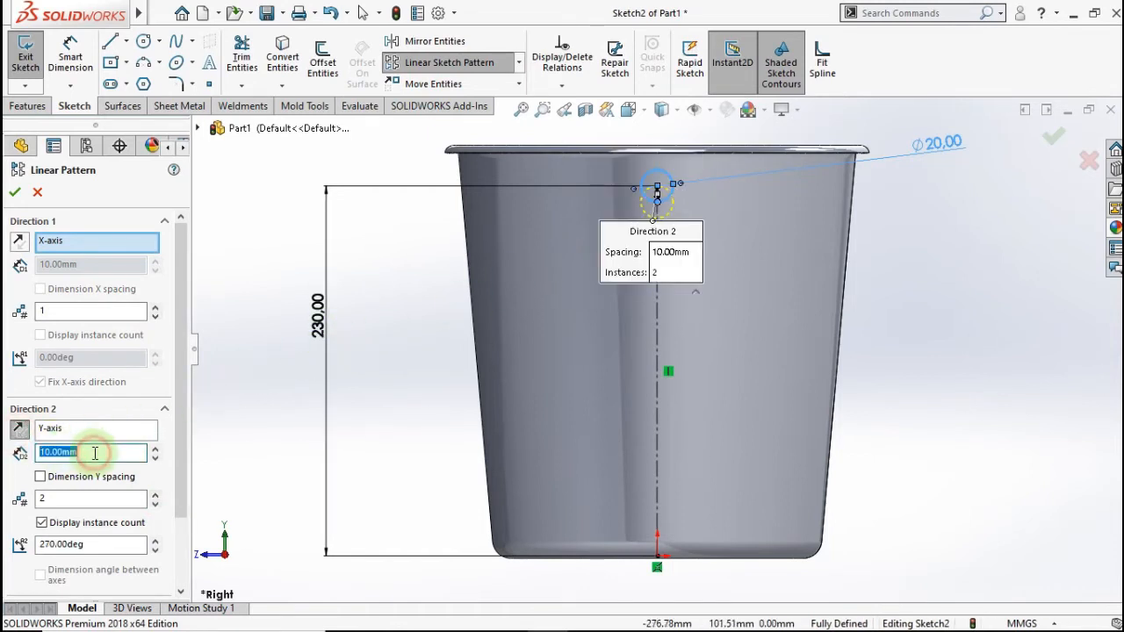
click(248, 413)
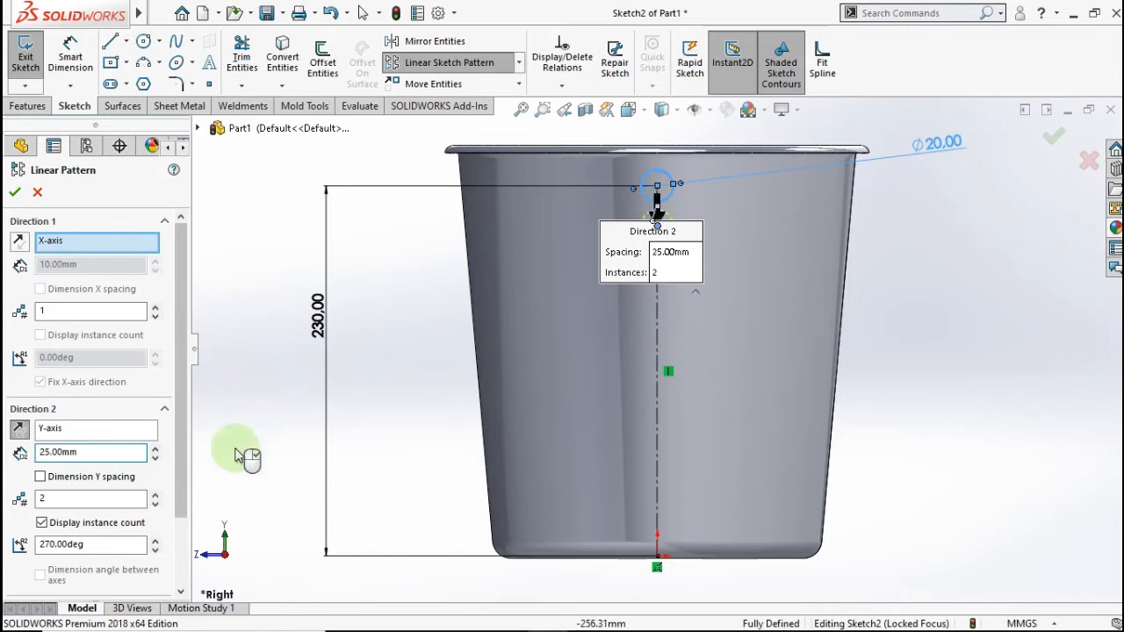
double_click(126, 501)
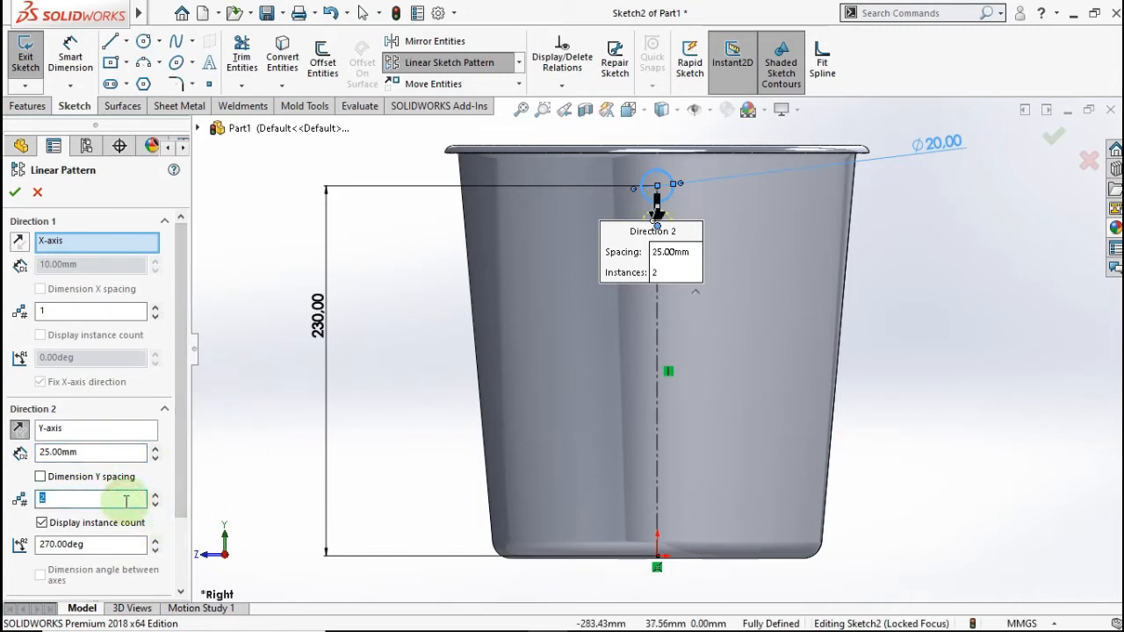
text(9)
click(234, 459)
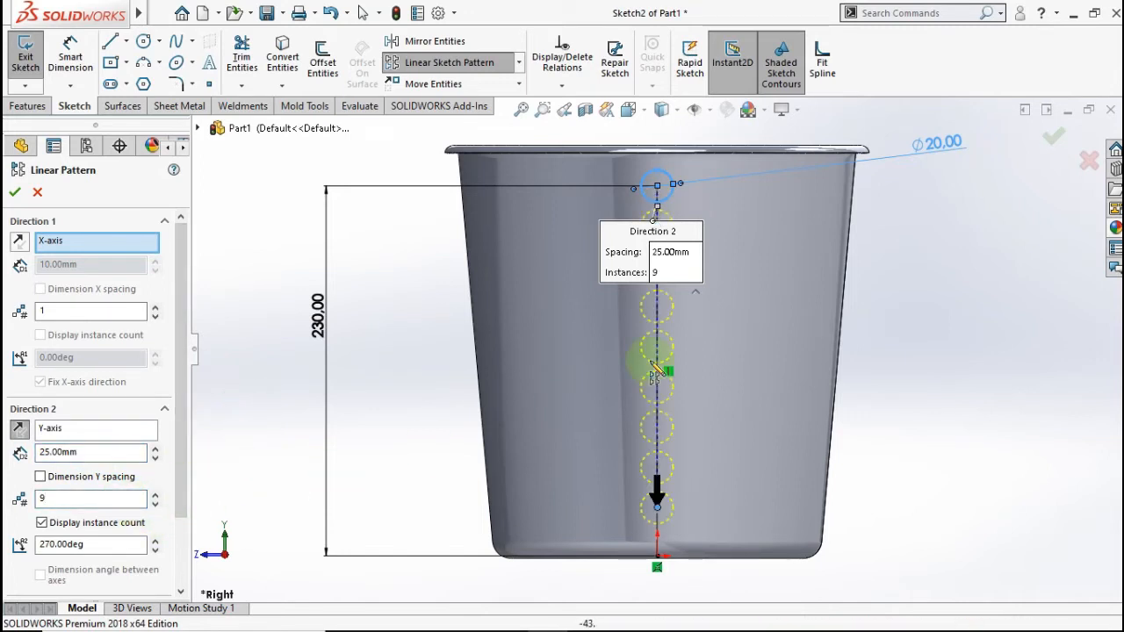
click(15, 192)
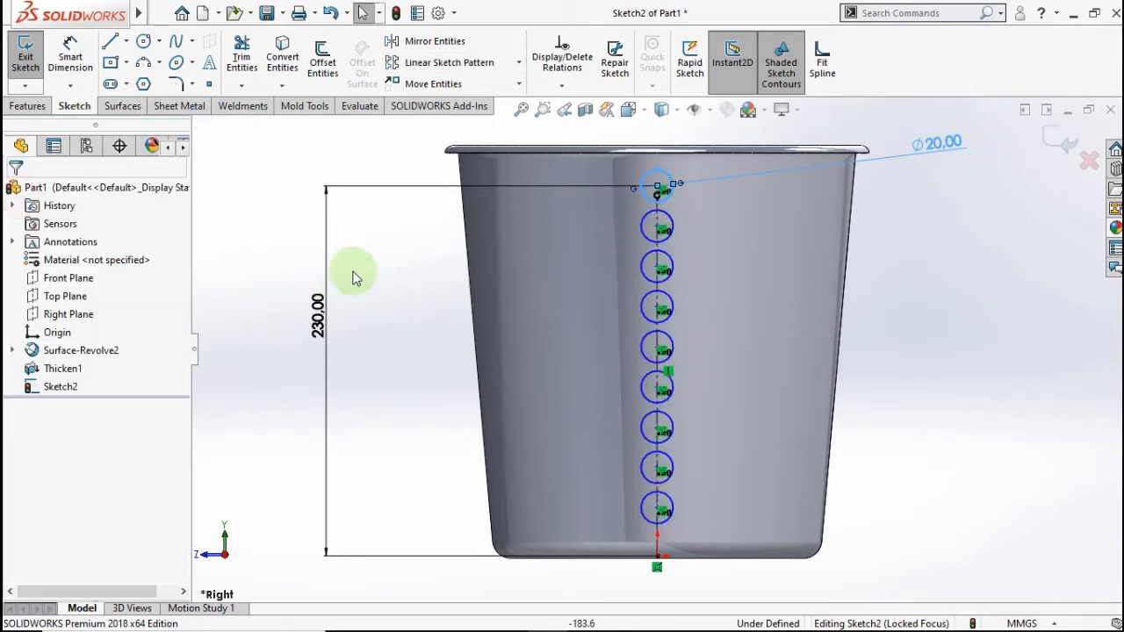
Cut the column of circles through one side of the bucket wall with a blind extruded cut 150 mm deep.
click(34, 106)
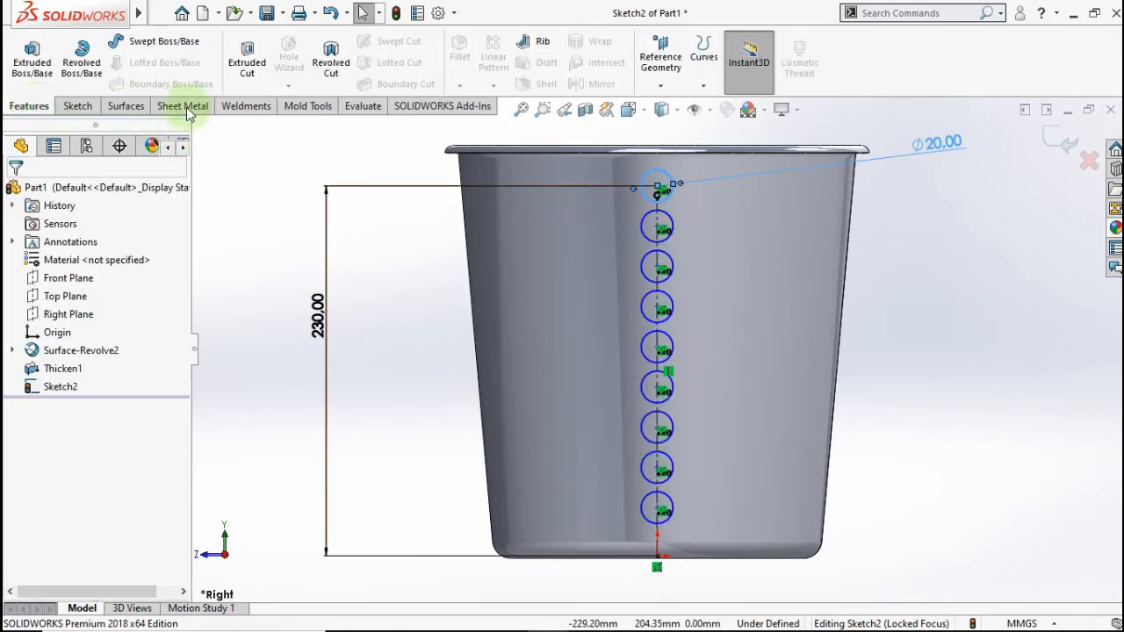
click(245, 54)
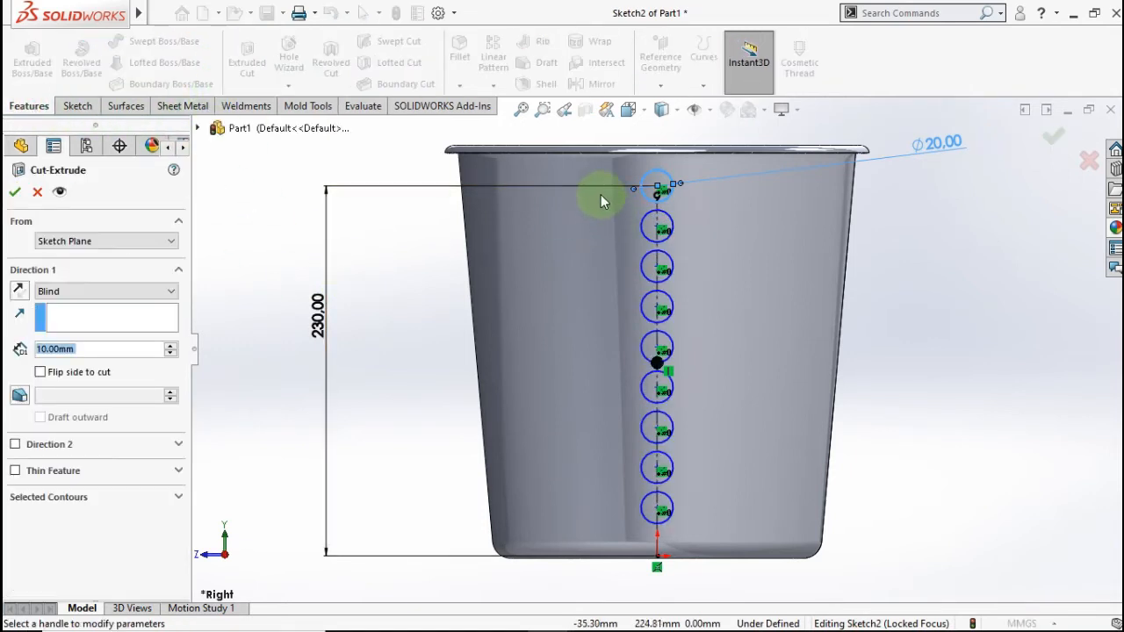
middle_drag(612, 196, 627, 340)
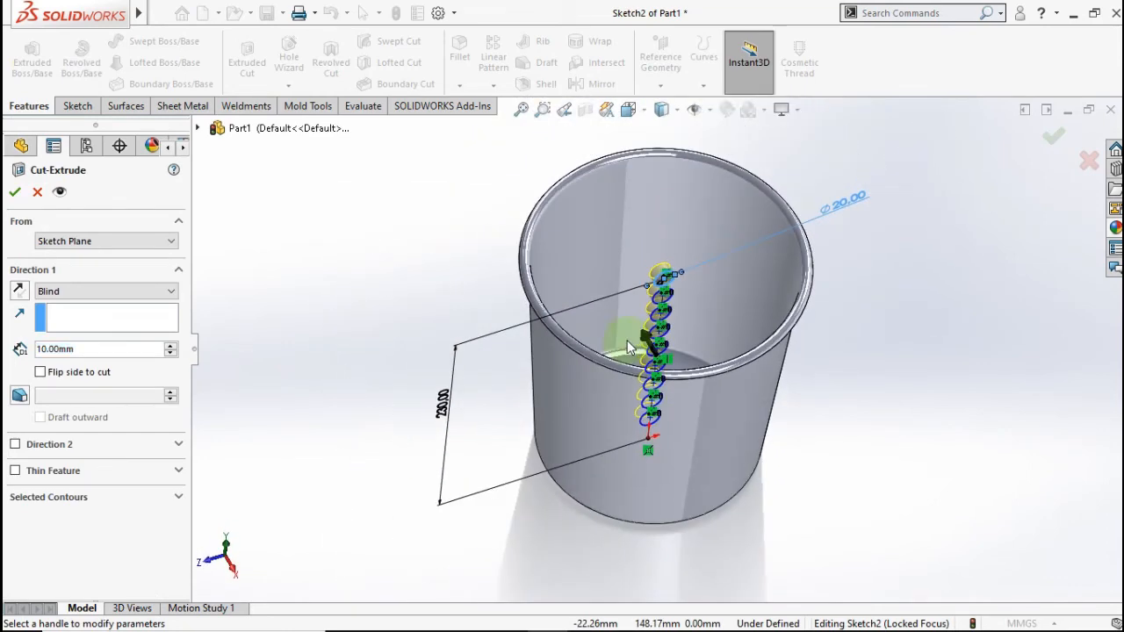
click(171, 349)
click(171, 349)
click(170, 349)
click(170, 349)
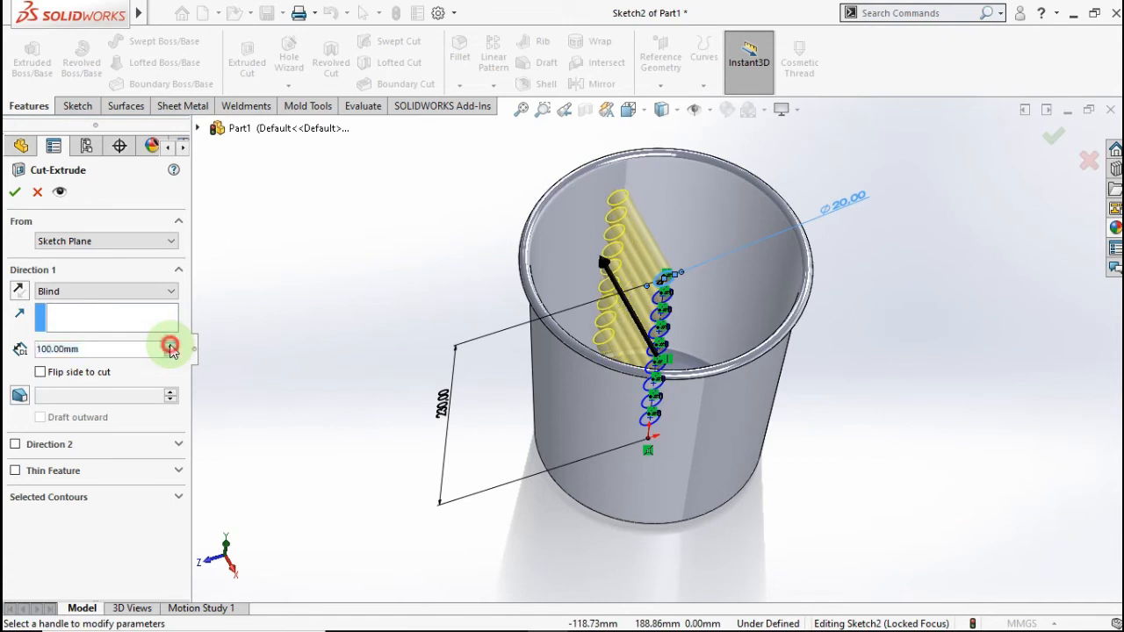
click(171, 348)
click(170, 349)
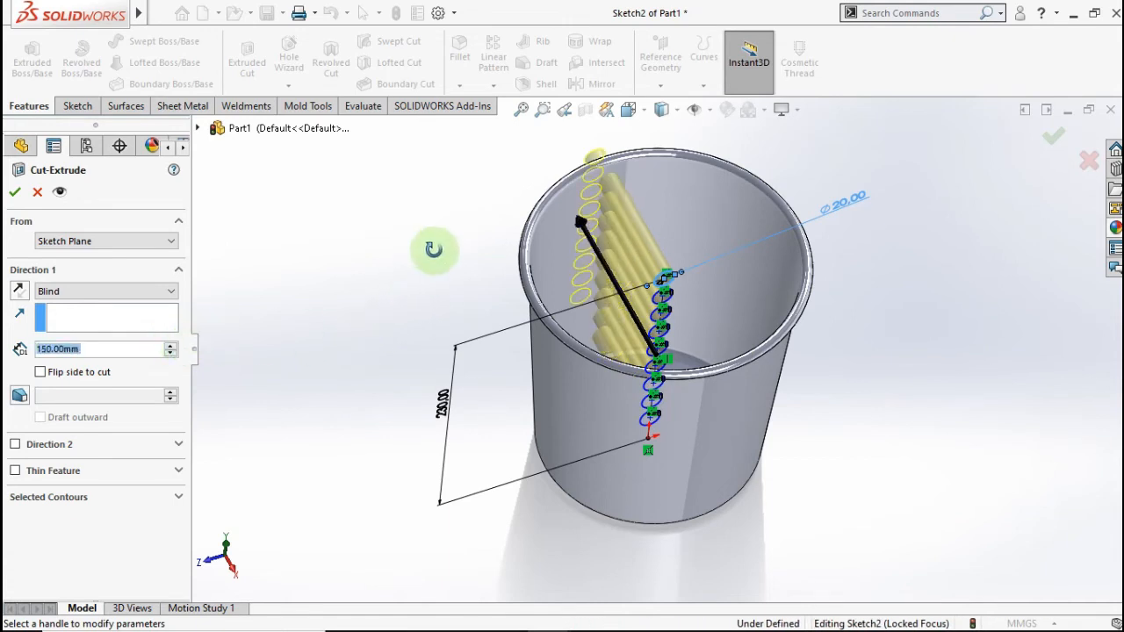
middle_drag(434, 249, 466, 293)
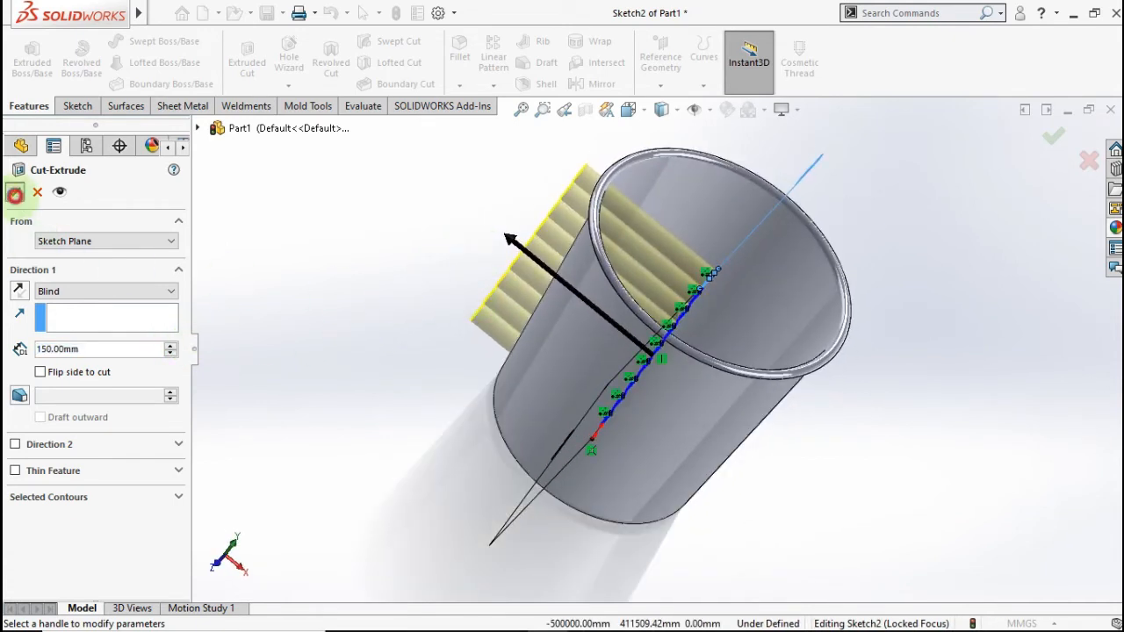
click(15, 194)
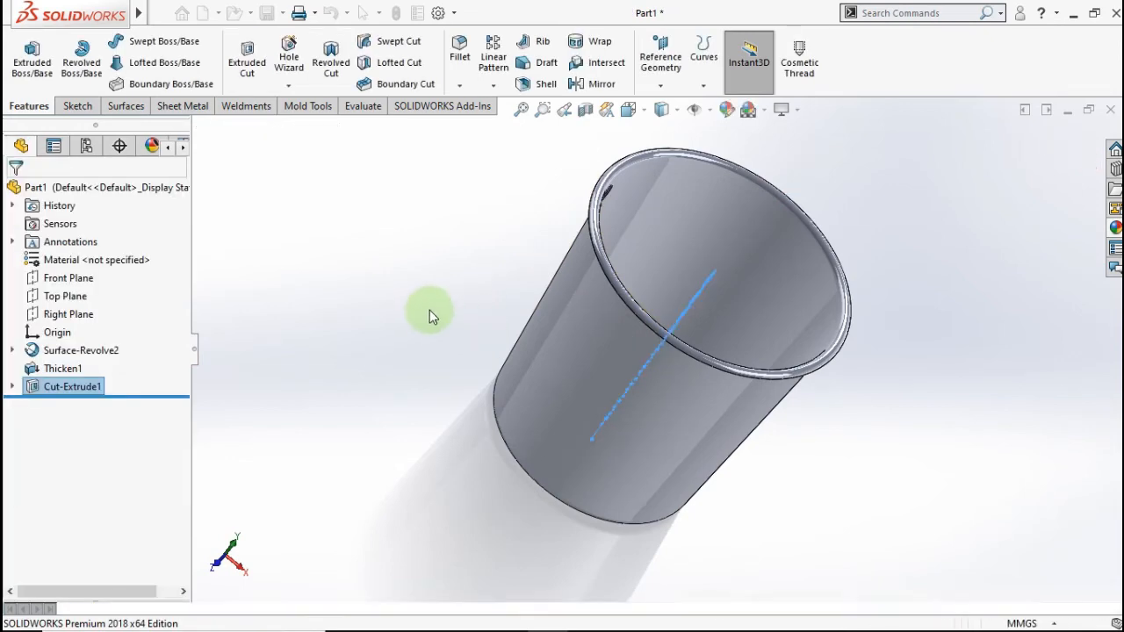
Start a circular pattern with the extruded cut of the hole column as the feature to repeat.
click(430, 310)
middle_drag(427, 309, 510, 351)
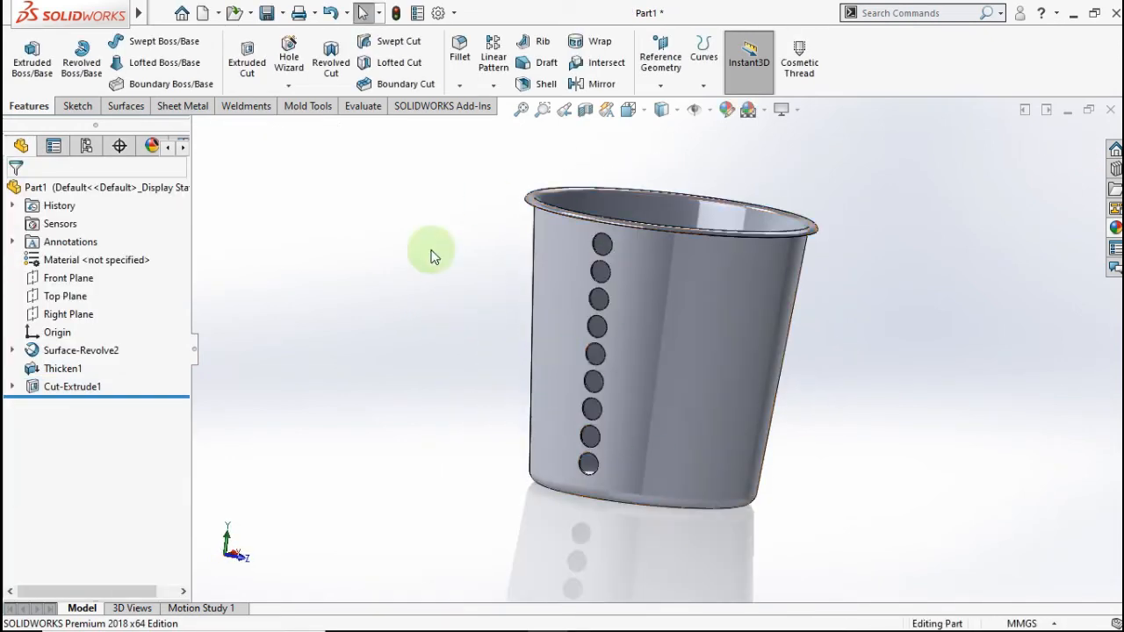
middle_drag(430, 255, 527, 229)
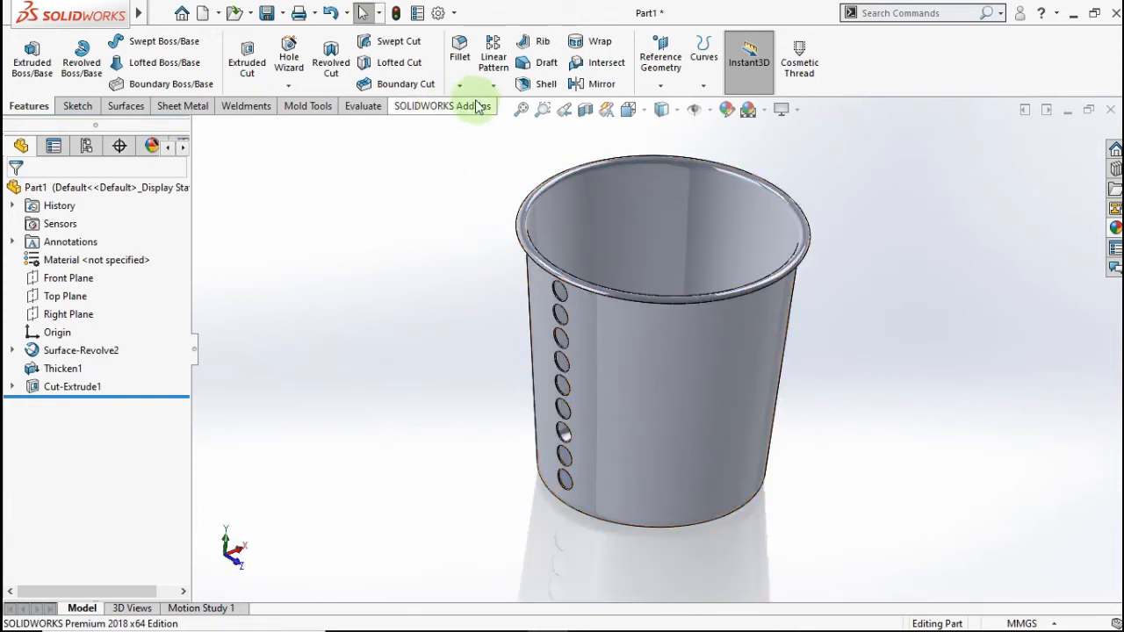
click(494, 84)
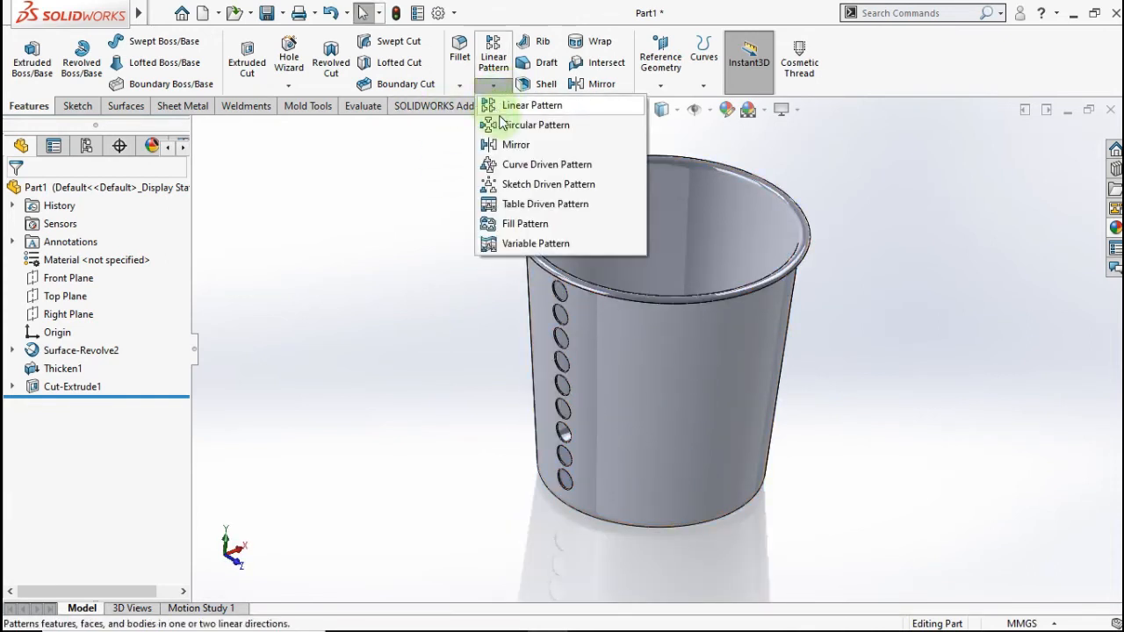
click(510, 124)
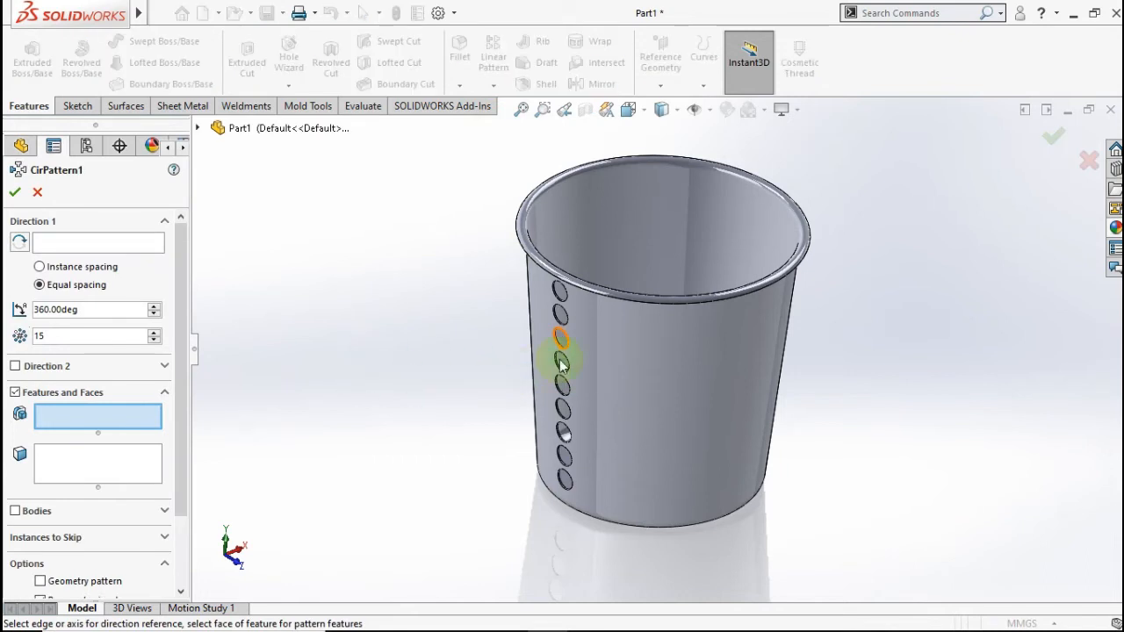
click(197, 130)
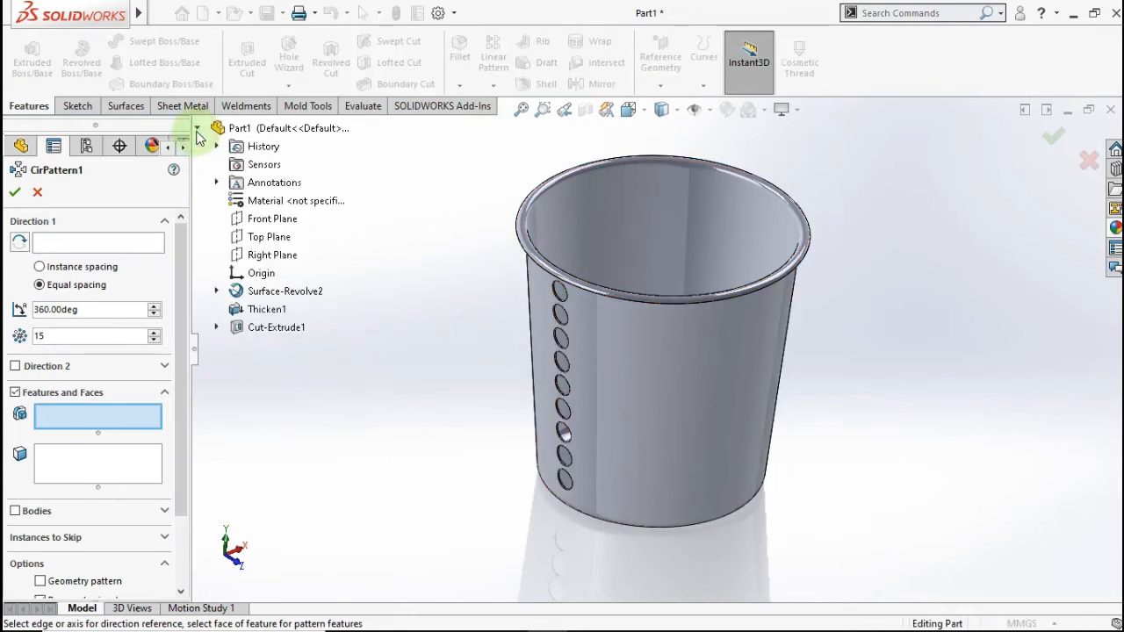
click(270, 326)
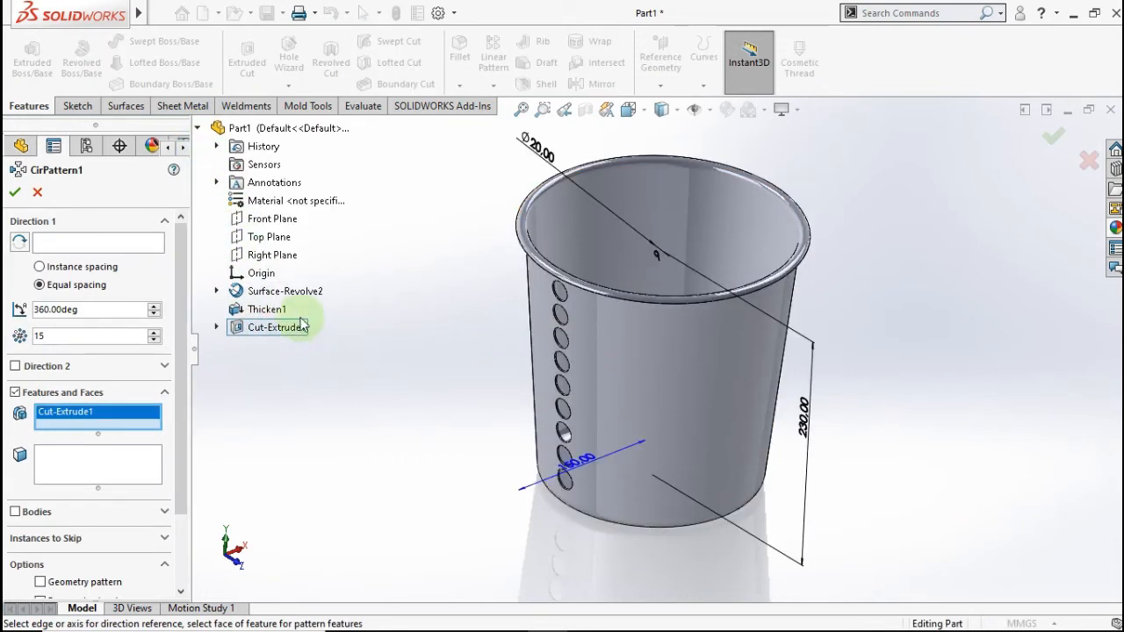
Pattern the hole column around the bucket's circular rim edge with 15 equally spaced instances over 360 degrees.
click(127, 247)
scroll(565, 293, down, 5)
middle_drag(555, 272, 577, 218)
scroll(545, 217, down, 4)
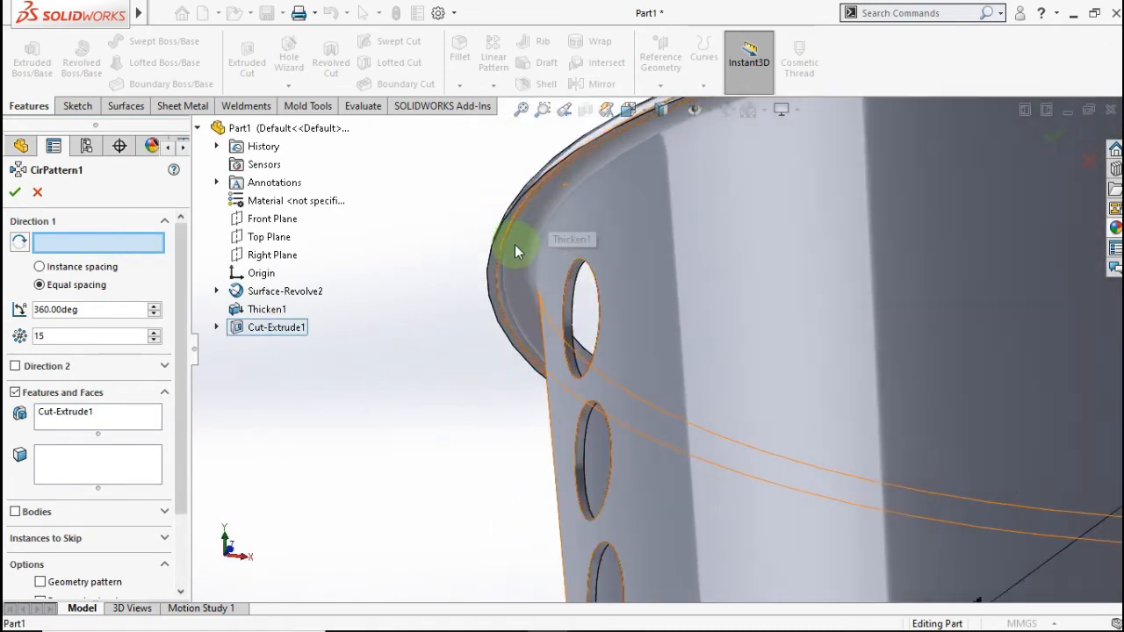
click(502, 250)
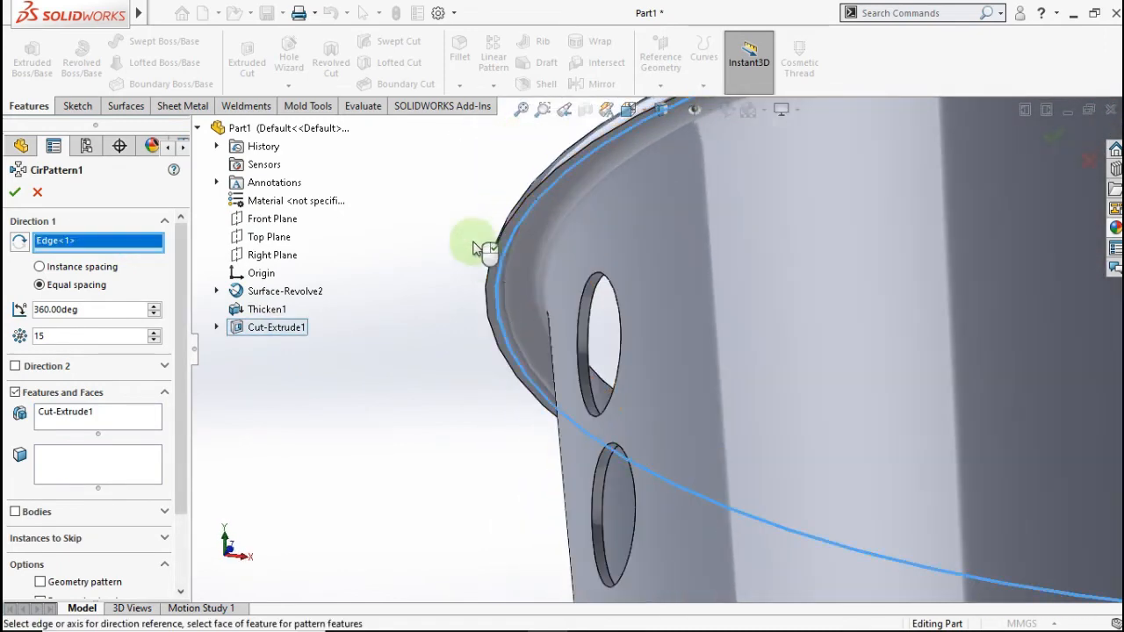
scroll(433, 264, up, 2)
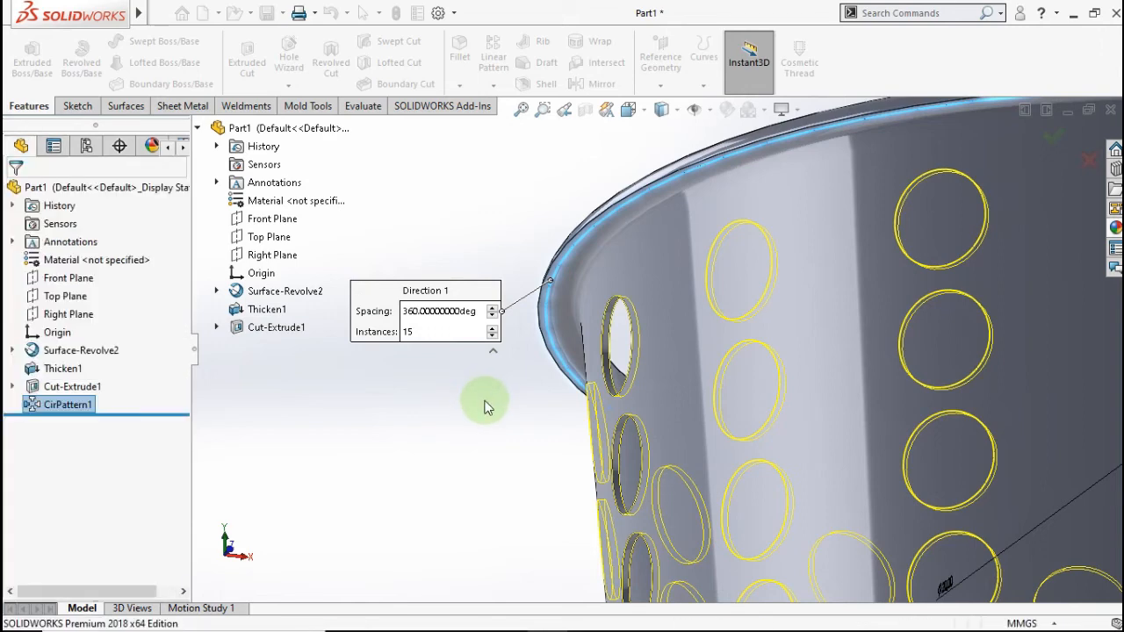
scroll(485, 402, up, 2)
click(485, 401)
scroll(500, 402, up, 5)
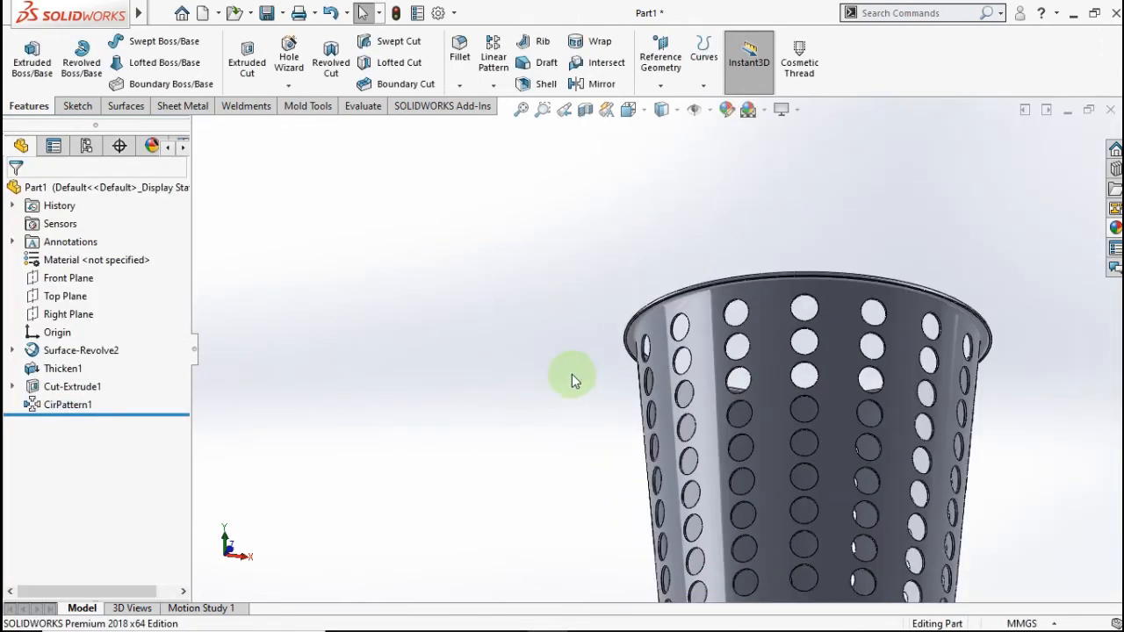
middle_drag(572, 374, 502, 415)
scroll(501, 486, up, 3)
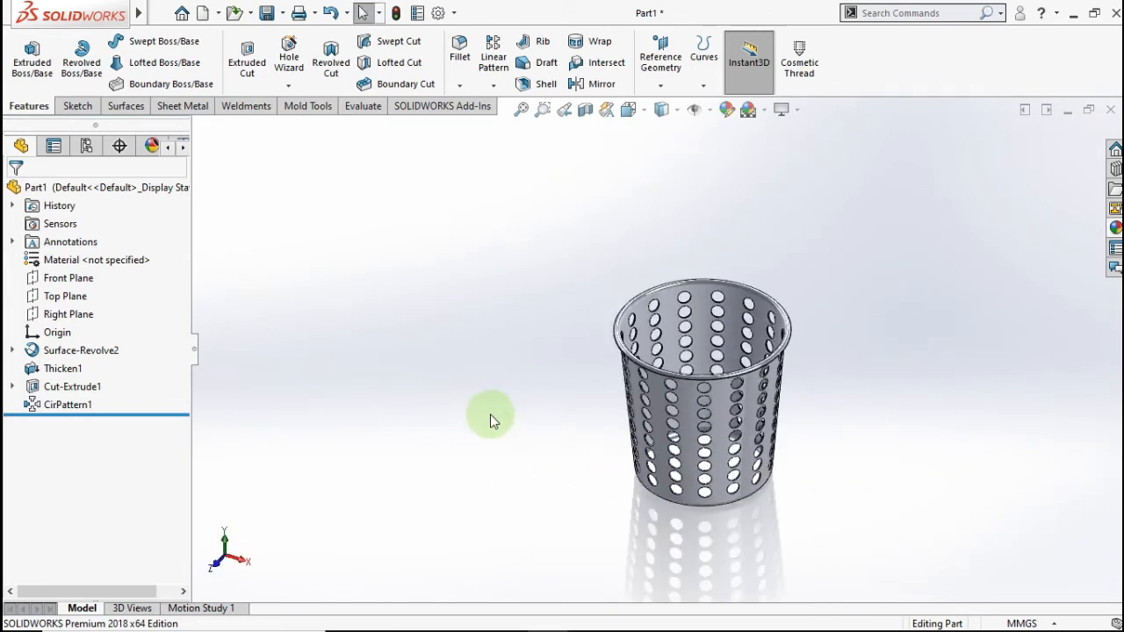
Show the part in isometric view and browse the appearance library to the high gloss plastics.
key(ctrl+7)
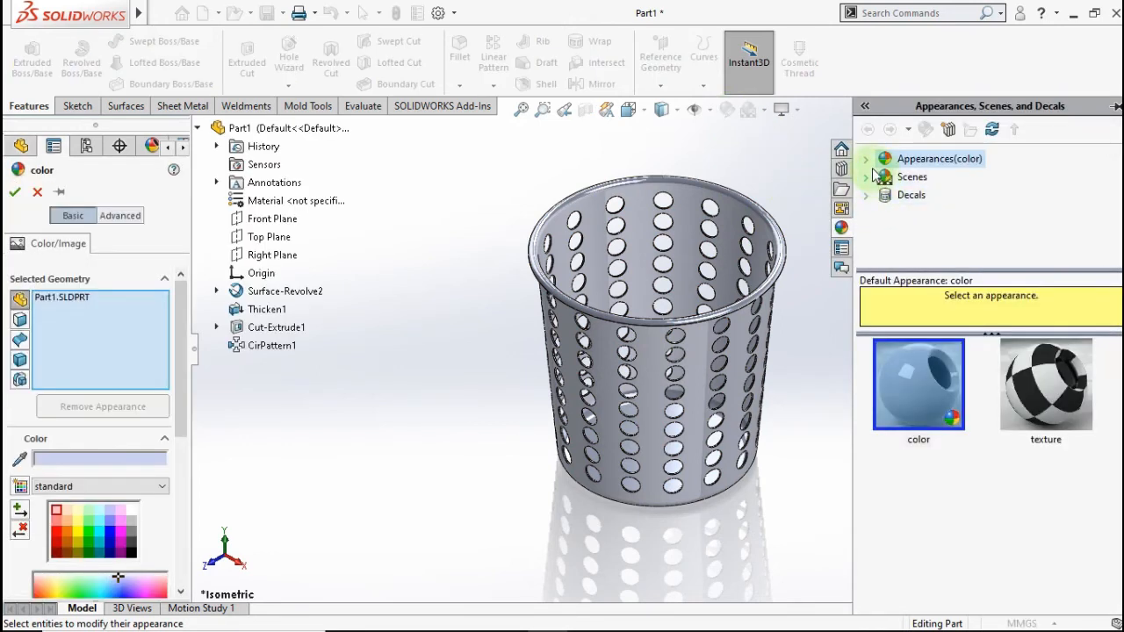
click(867, 159)
click(927, 178)
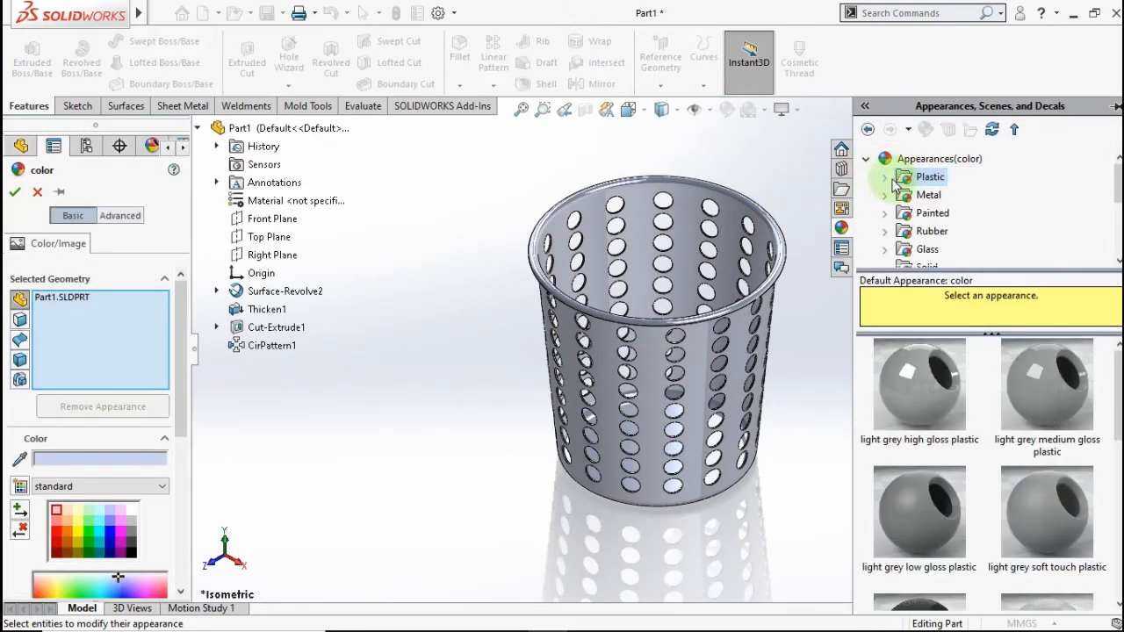
click(887, 179)
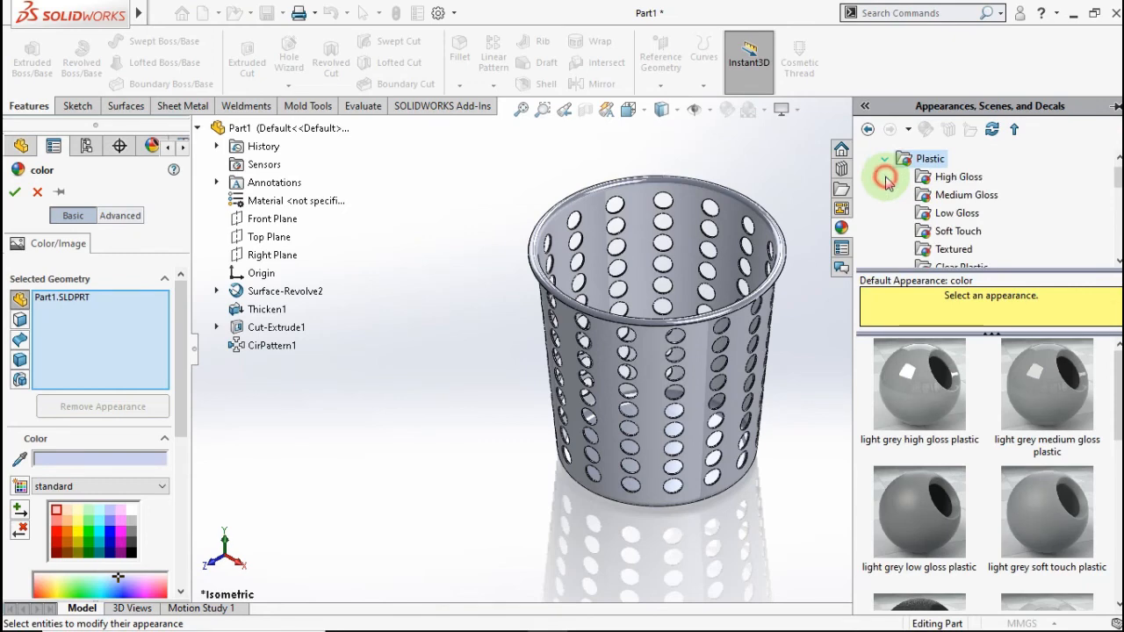
click(958, 178)
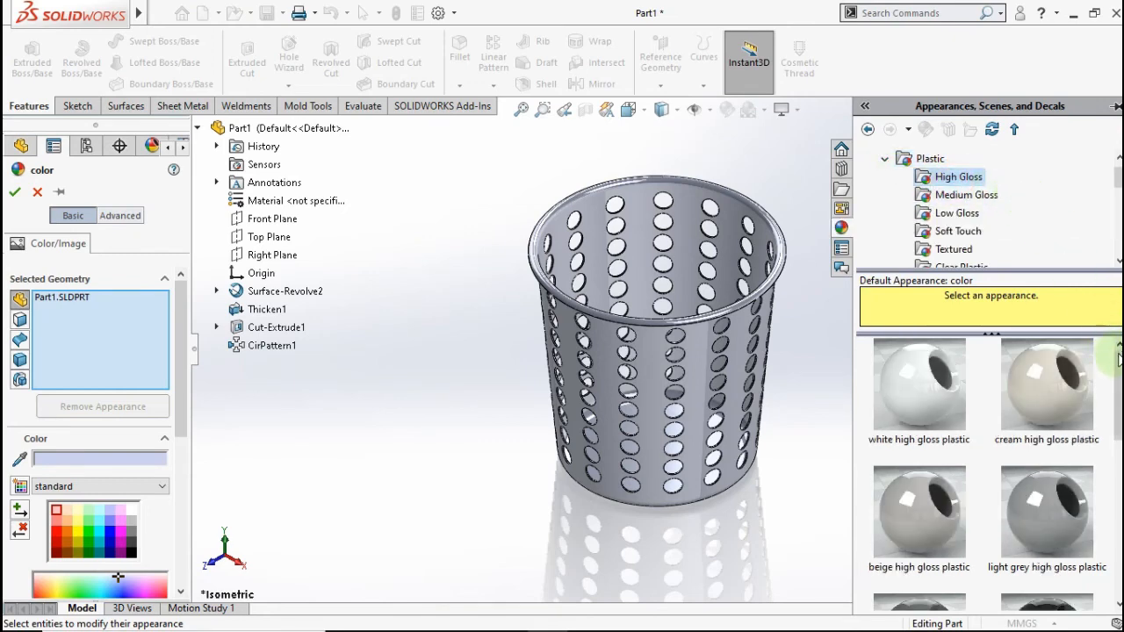
drag(1120, 360, 1119, 505)
Try green high gloss plastic and blue high gloss plastic on the whole part.
click(957, 513)
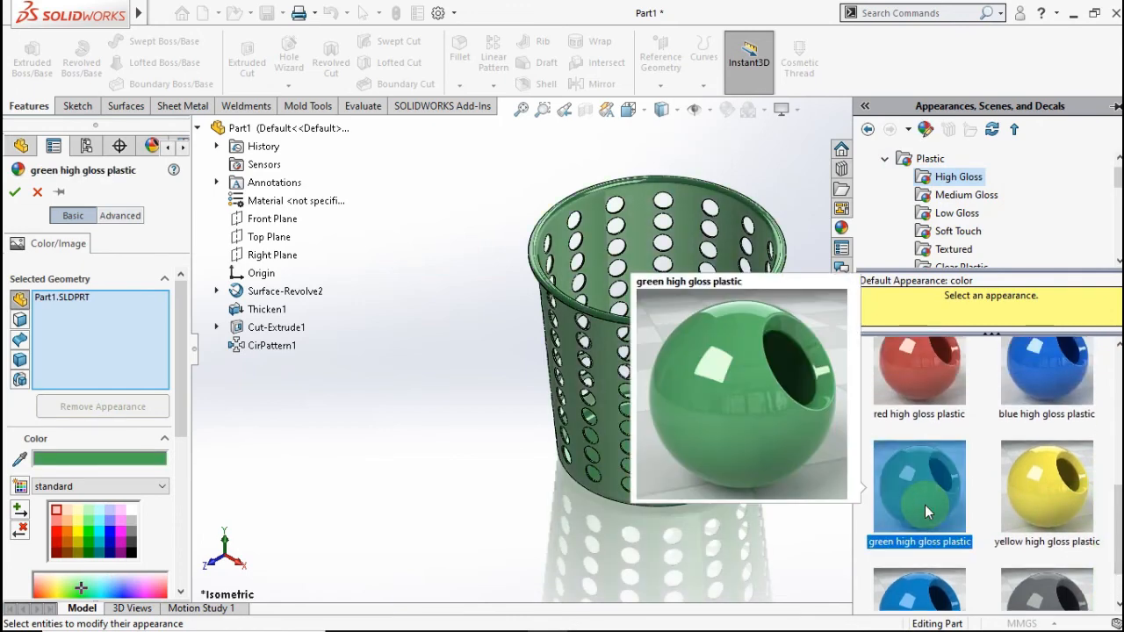
click(1039, 399)
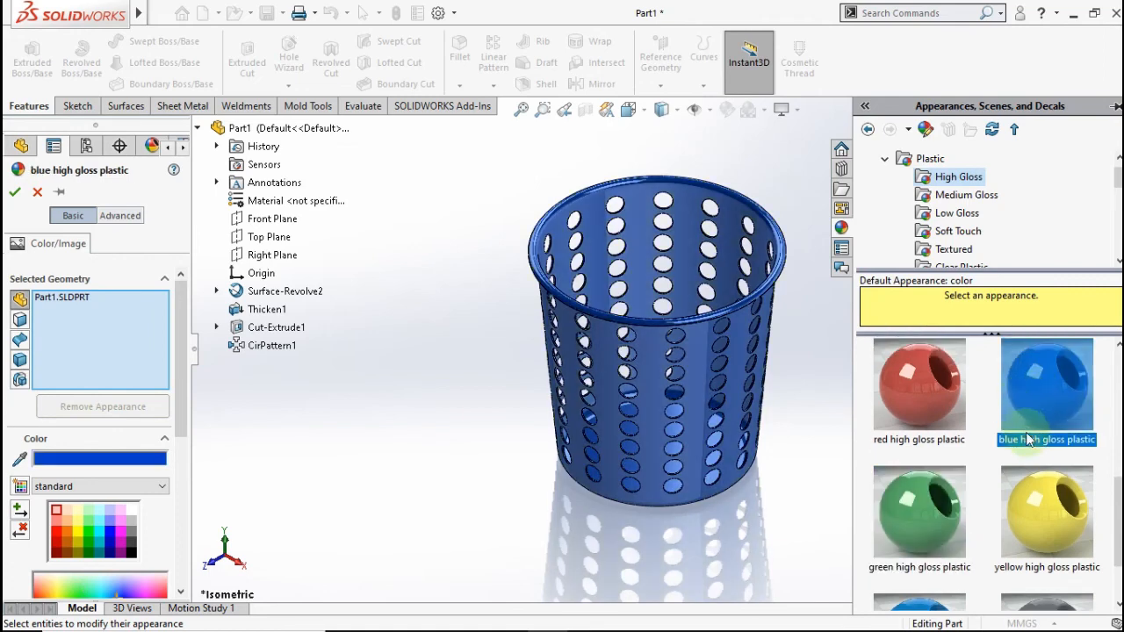
scroll(1008, 454, down, 5)
scroll(1004, 453, up, 5)
Apply the polished plastic1 appearance to the whole part.
scroll(1004, 454, down, 1)
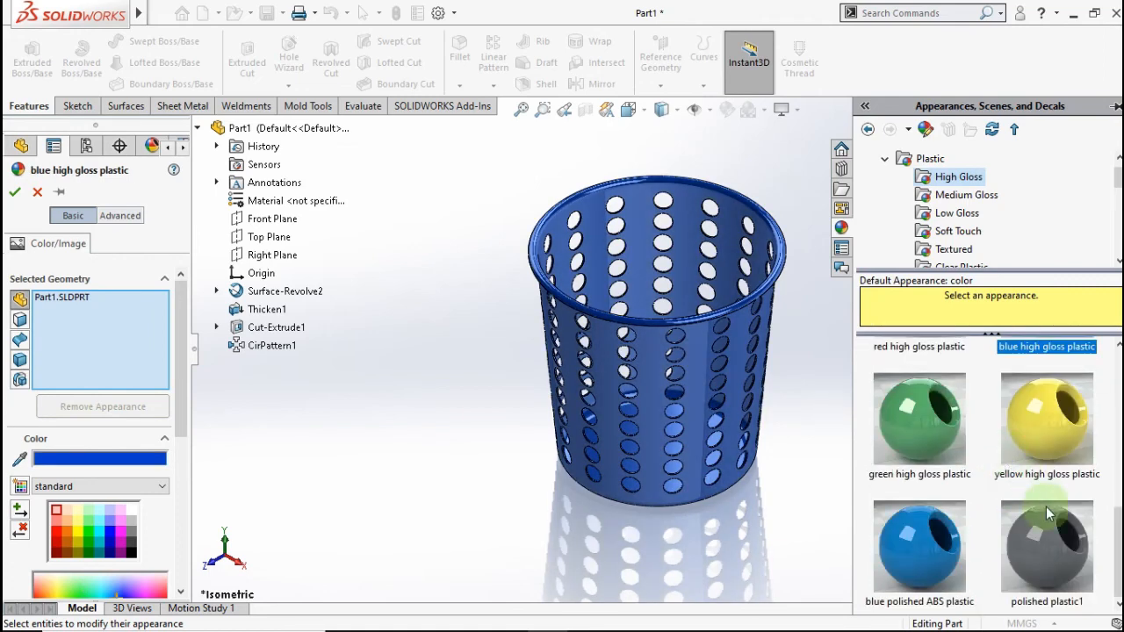
click(1048, 518)
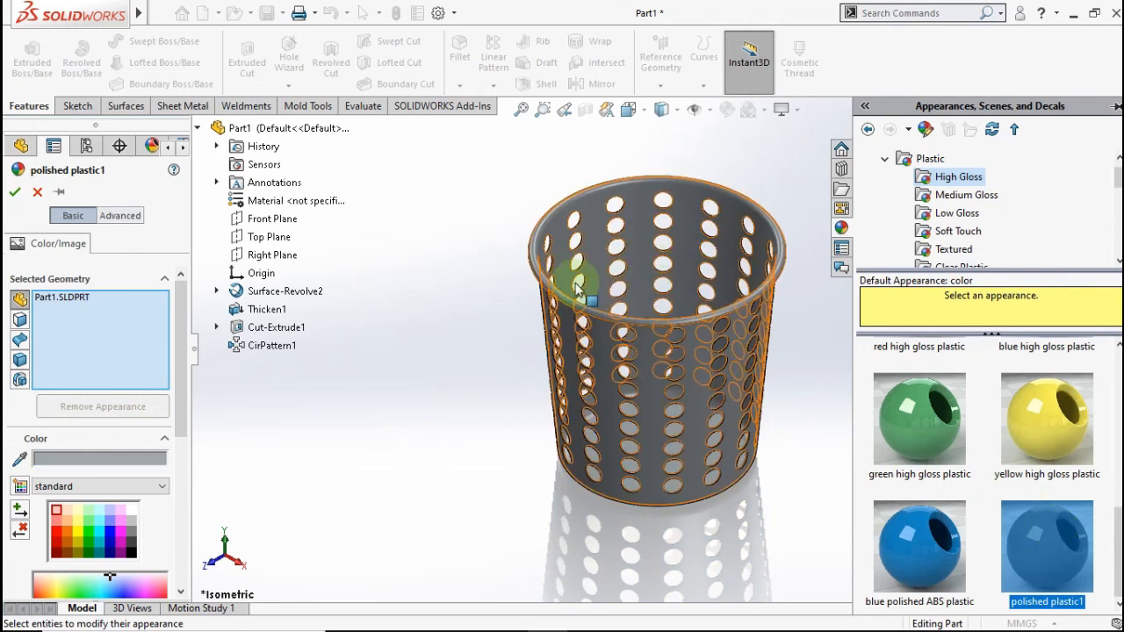
click(15, 193)
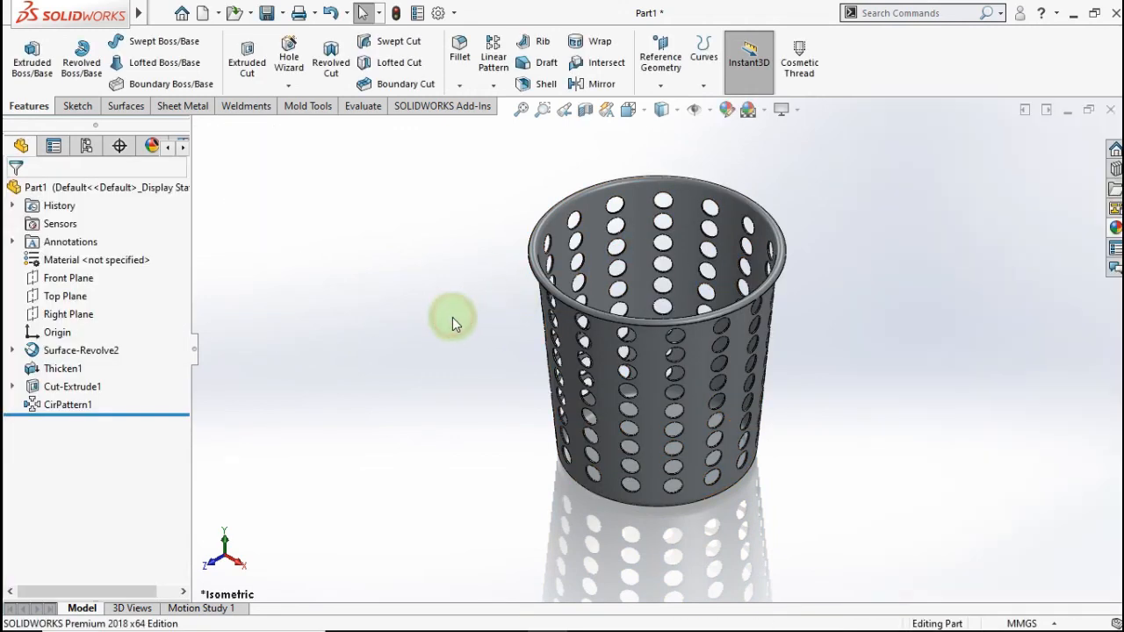
scroll(457, 325, down, 3)
middle_drag(522, 389, 596, 186)
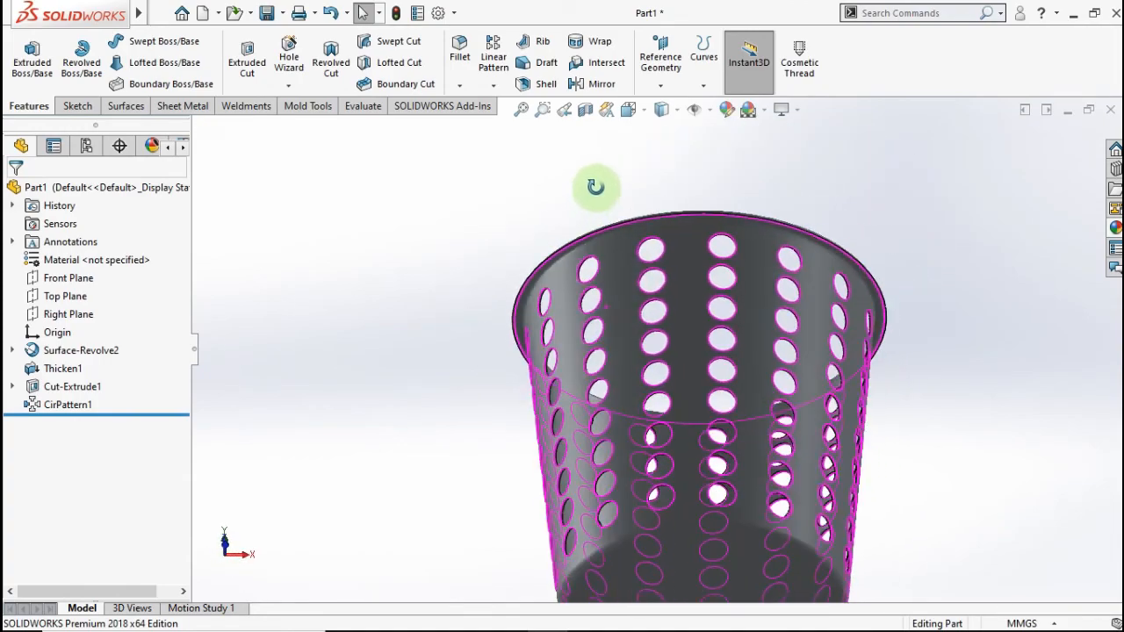
scroll(728, 452, up, 3)
middle_drag(758, 406, 671, 360)
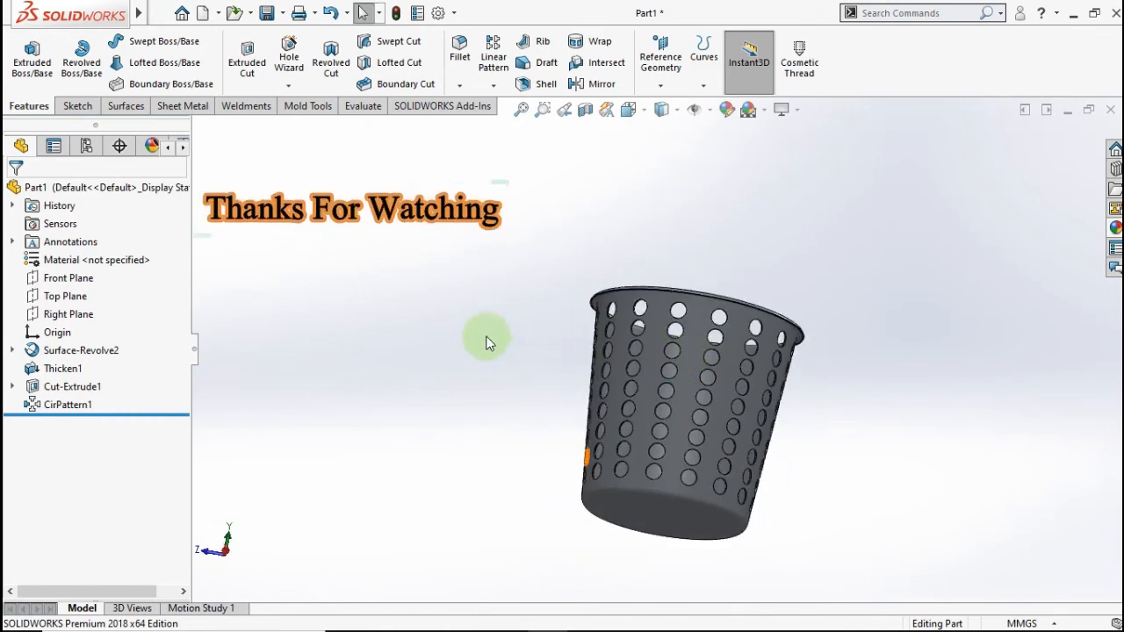
key(ctrl+7)
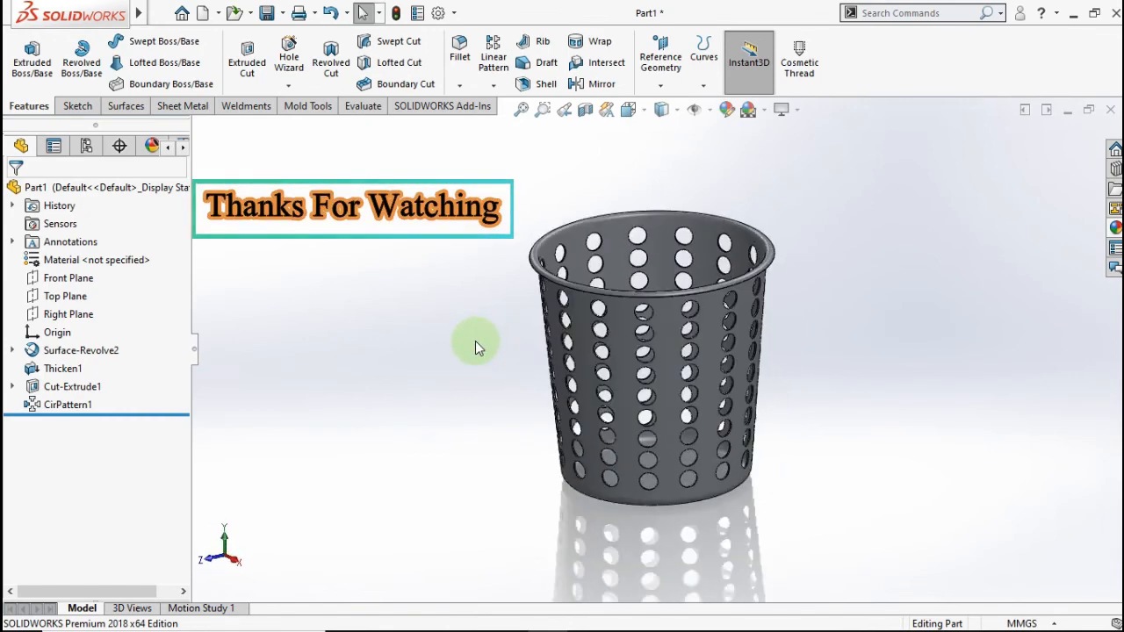